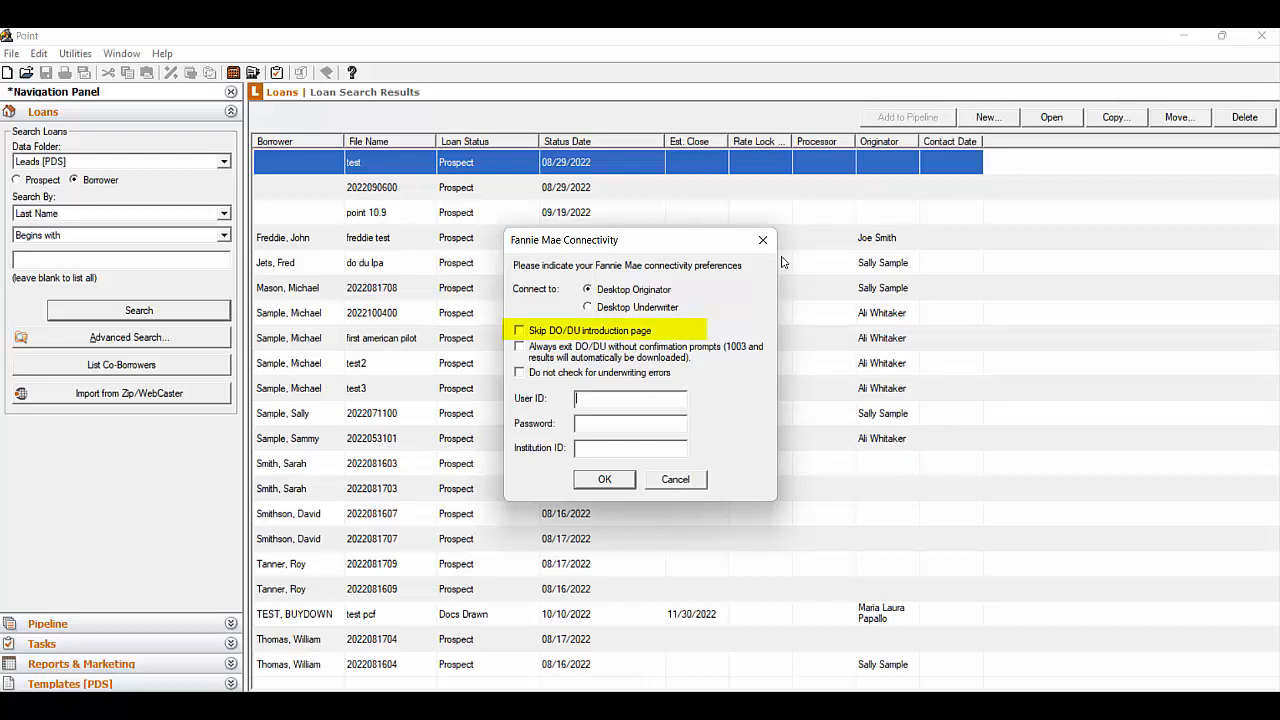
Enable skipping the DO/DU introduction page in the Fannie Mae connectivity preferences and save them
click(519, 331)
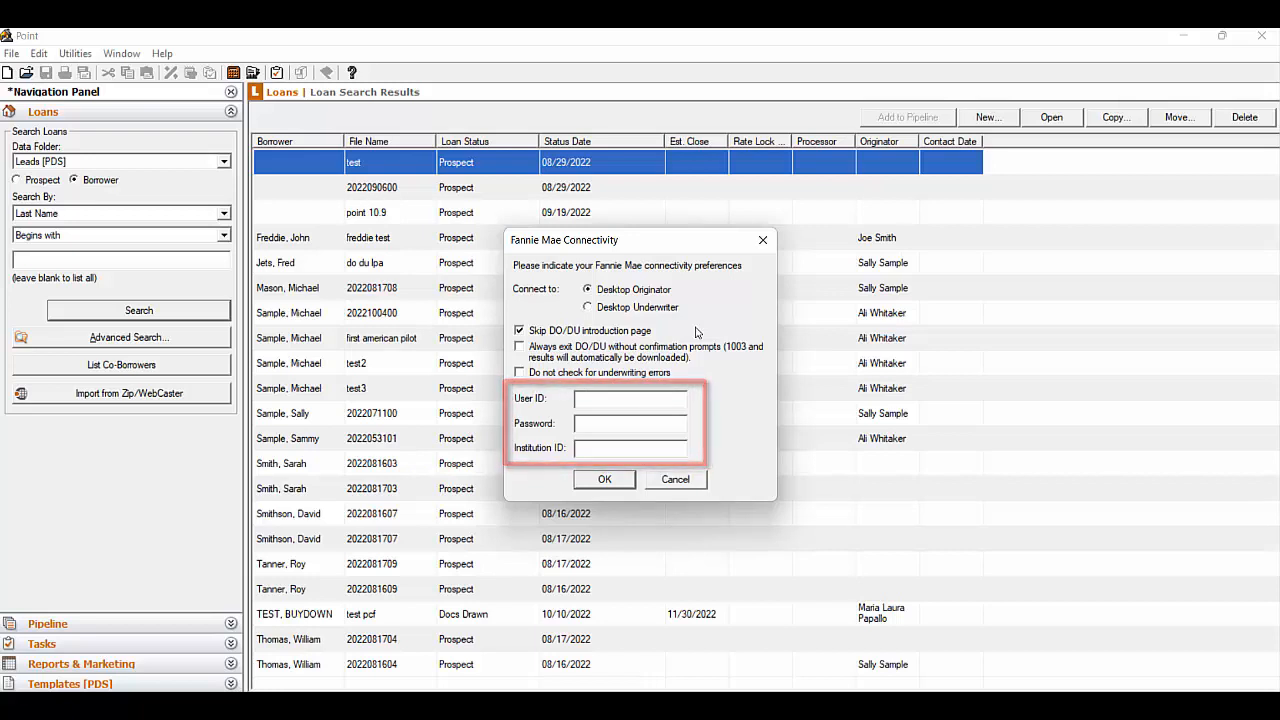
click(606, 481)
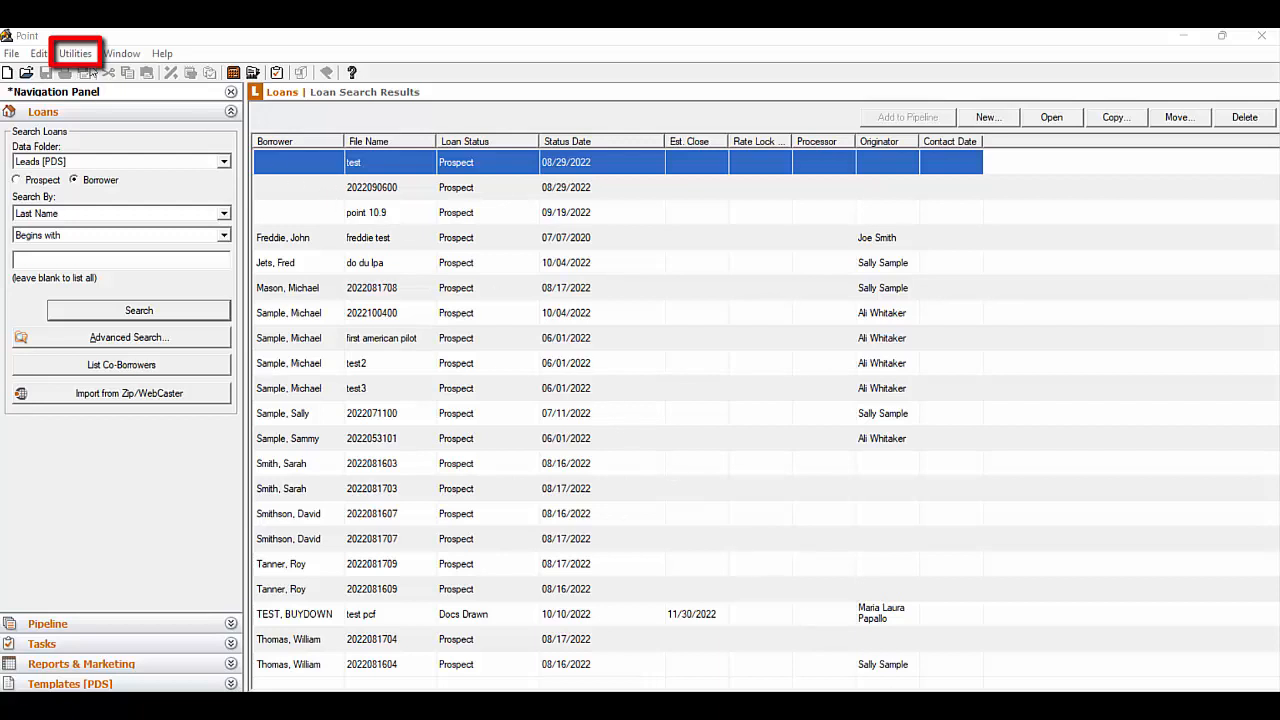
Open the company default setup for Freddie Mac LPA System-to-System and accept it
click(76, 53)
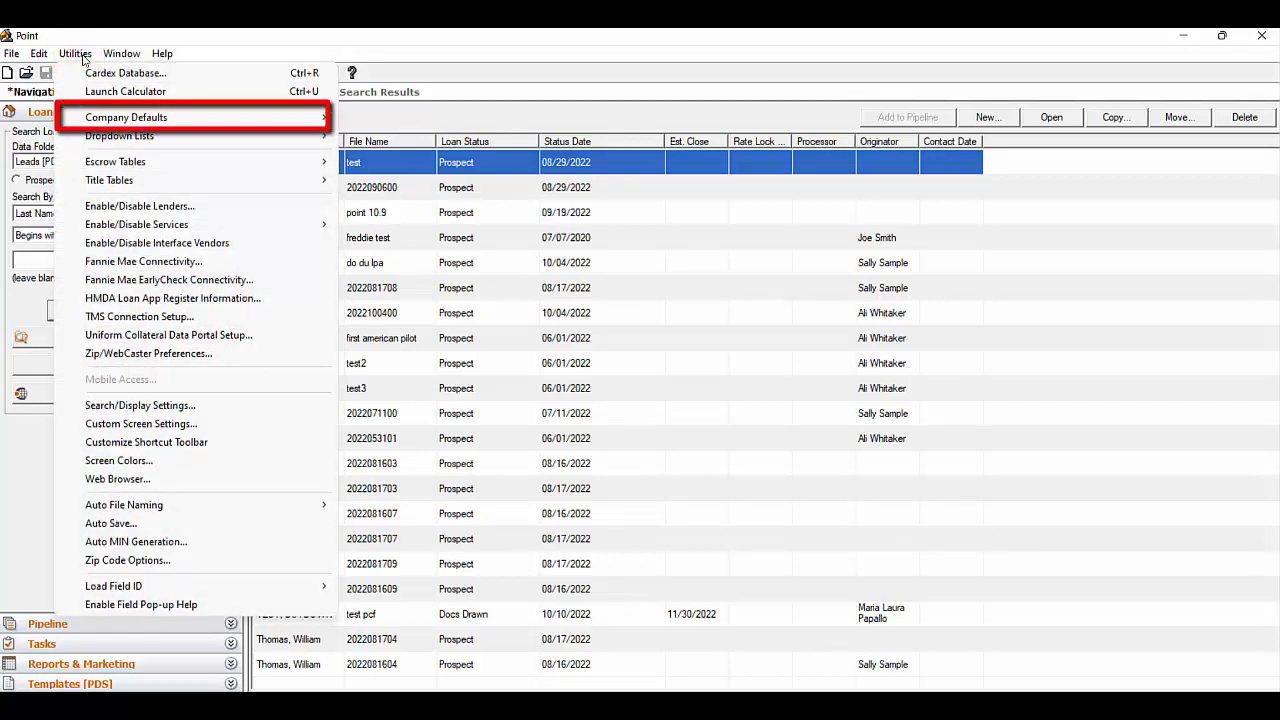
mouse_move(78, 119)
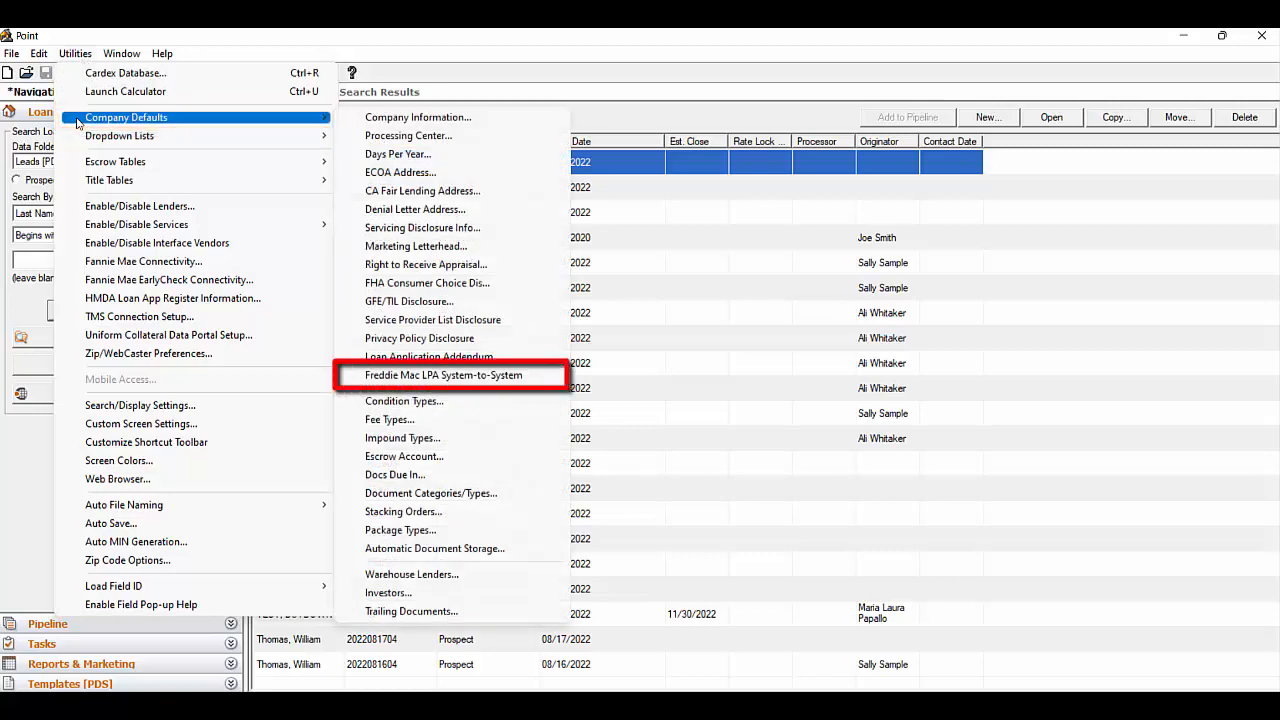
click(556, 379)
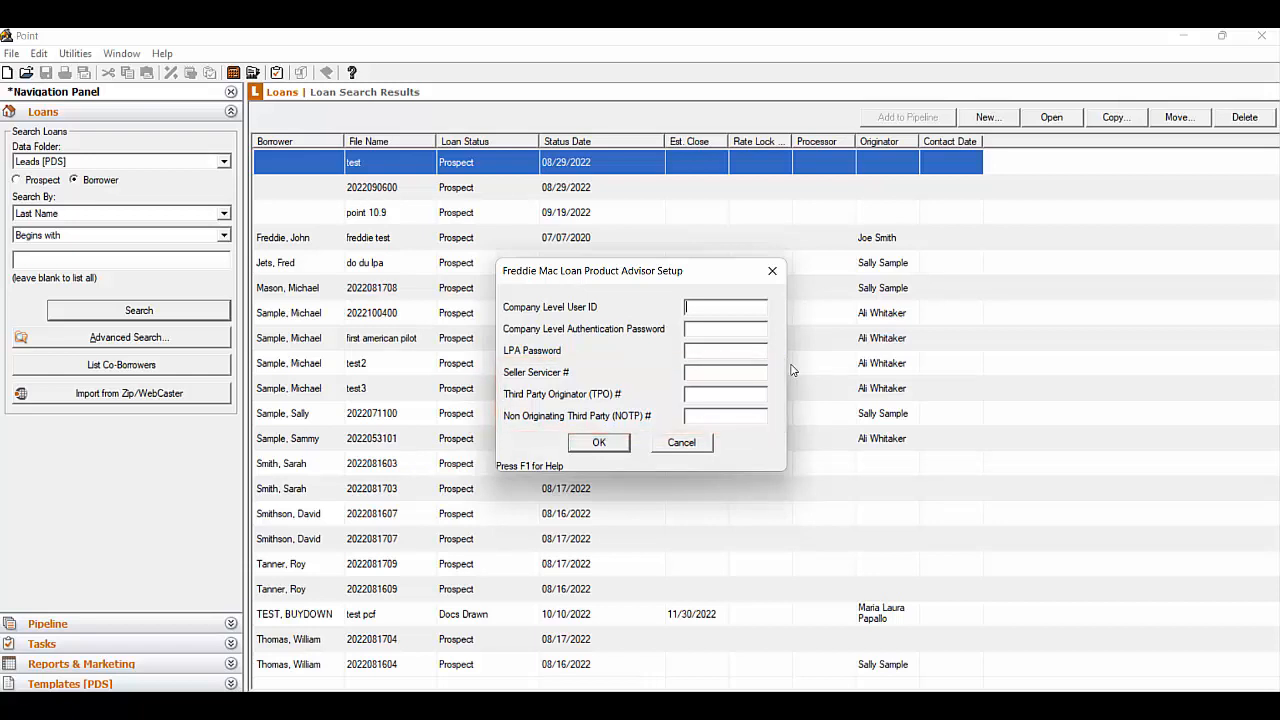
click(599, 444)
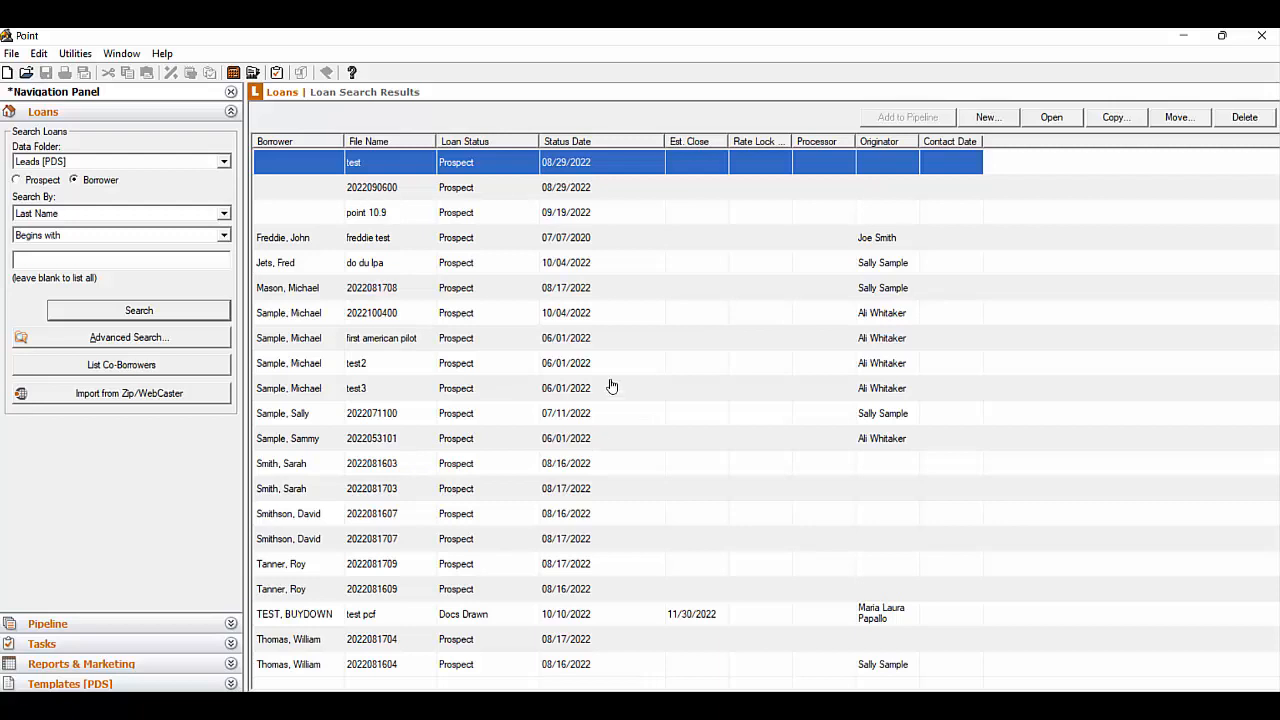
Open the loan file "do du lpa" and mark its loan purpose as Refinance in the loan summary
double_click(610, 265)
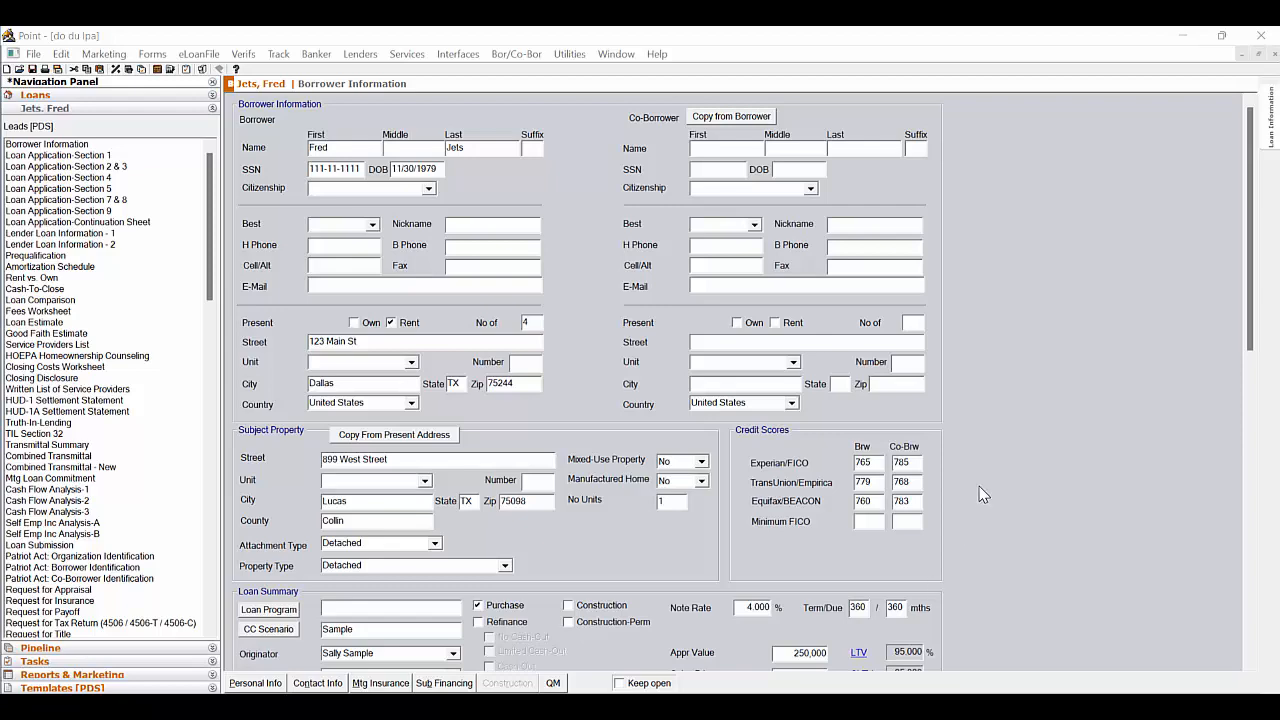
scroll(979, 485, down, 5)
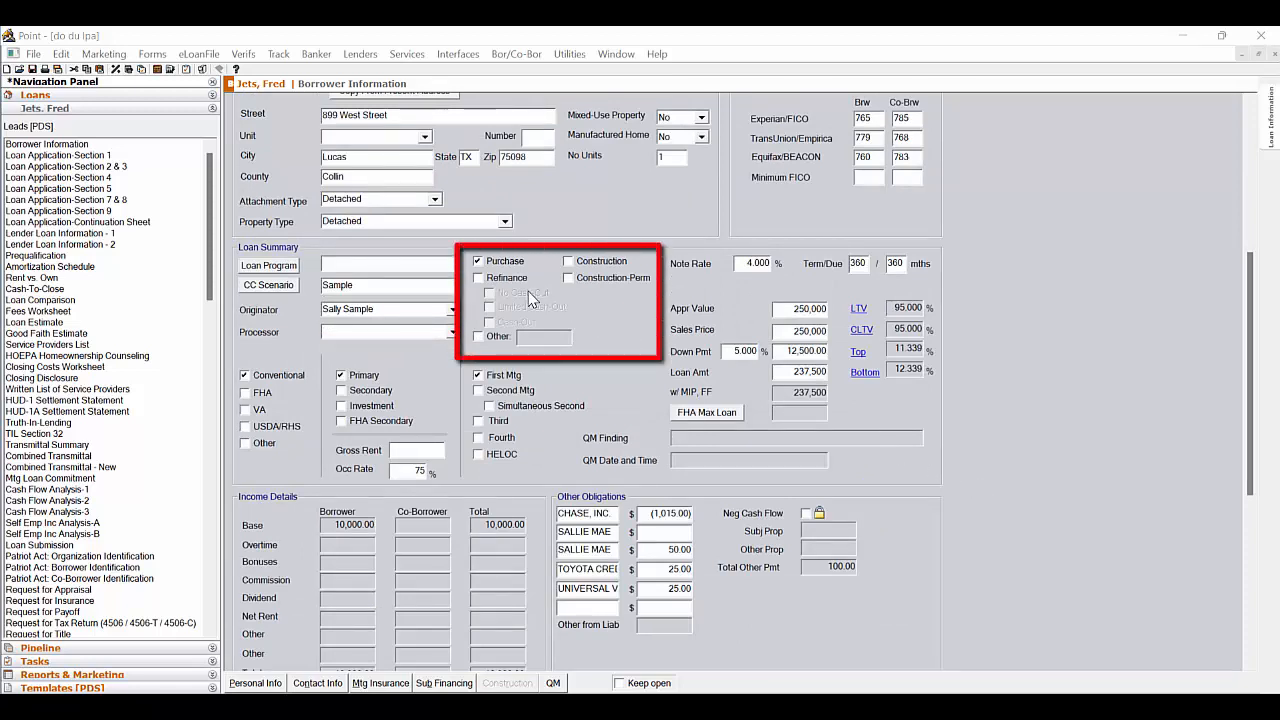
click(476, 278)
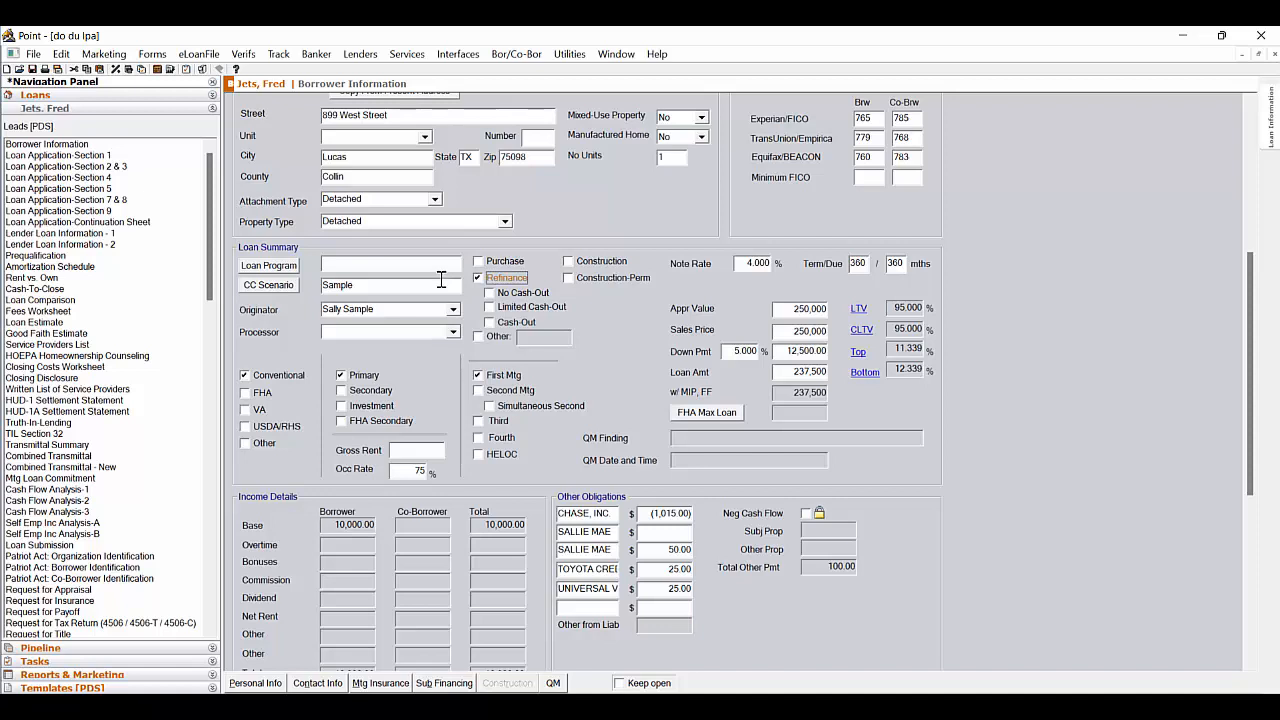
Review the borrower's personal, employment and income information in Loan Application Section 1
click(163, 157)
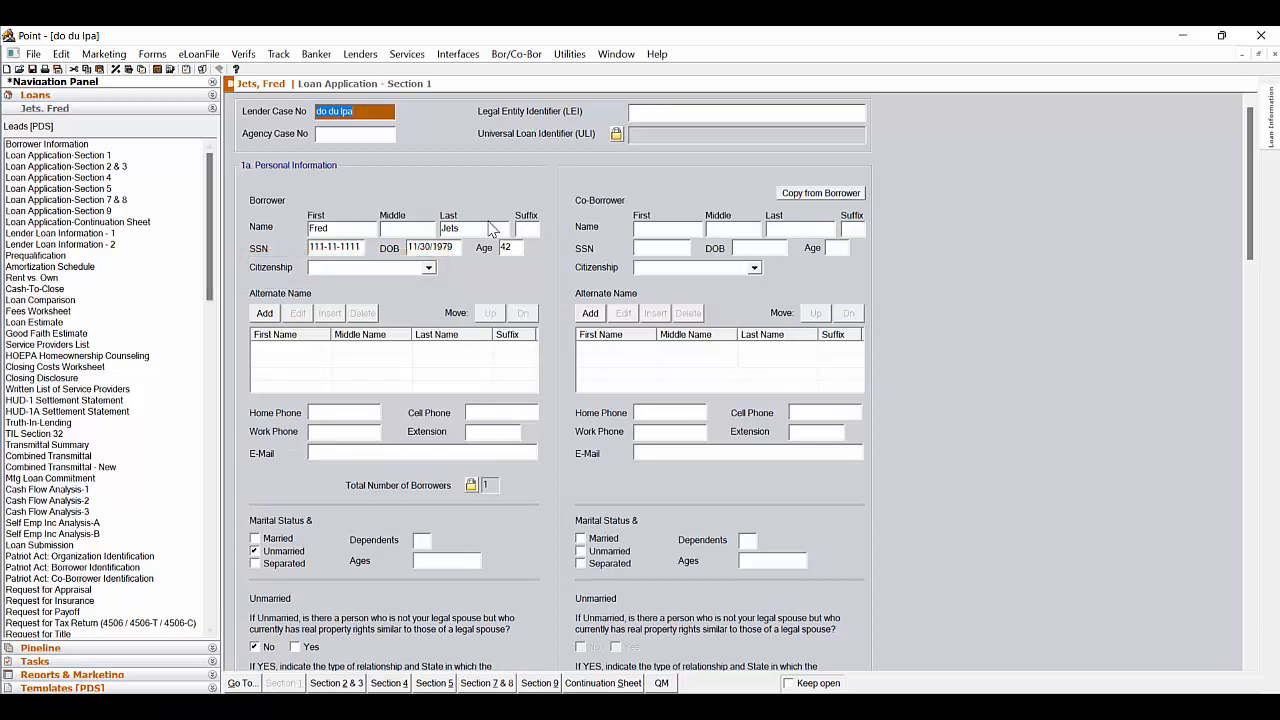
scroll(945, 408, down, 3)
scroll(948, 410, down, 3)
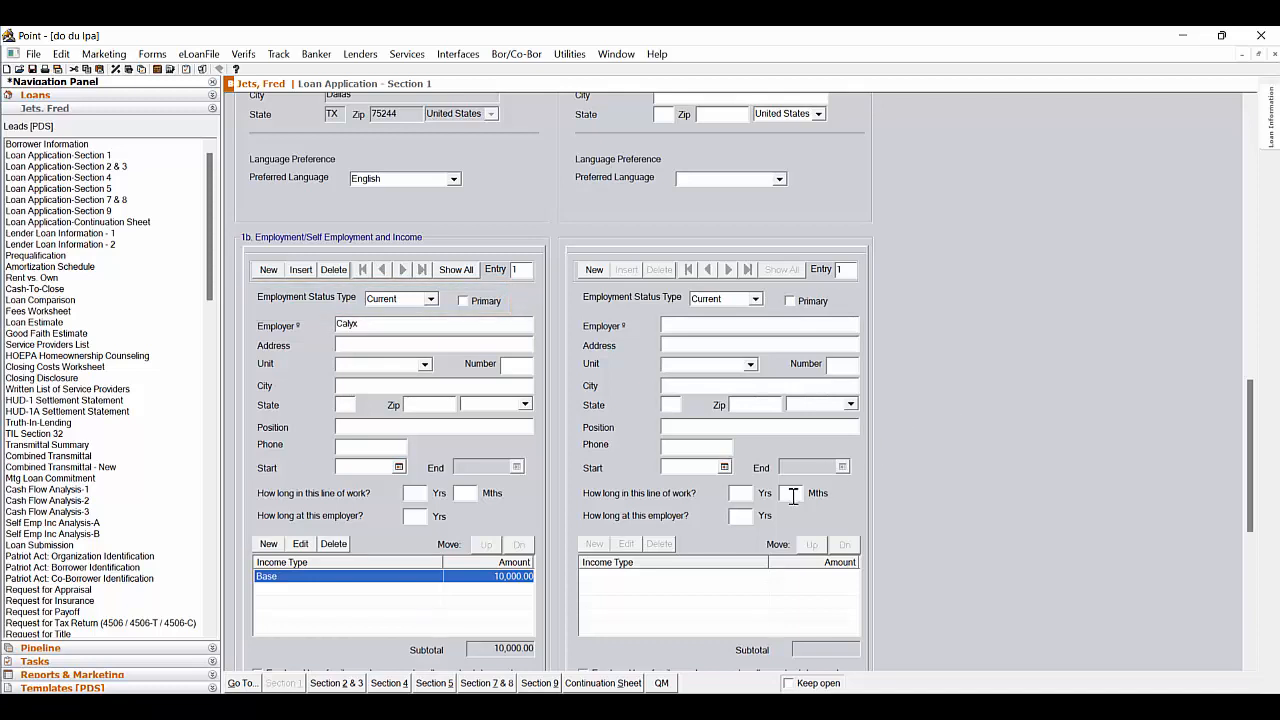
Examine the CHASE mortgage liability in Loan Application Section 2 & 3 for its payoff options, then close its details
click(344, 683)
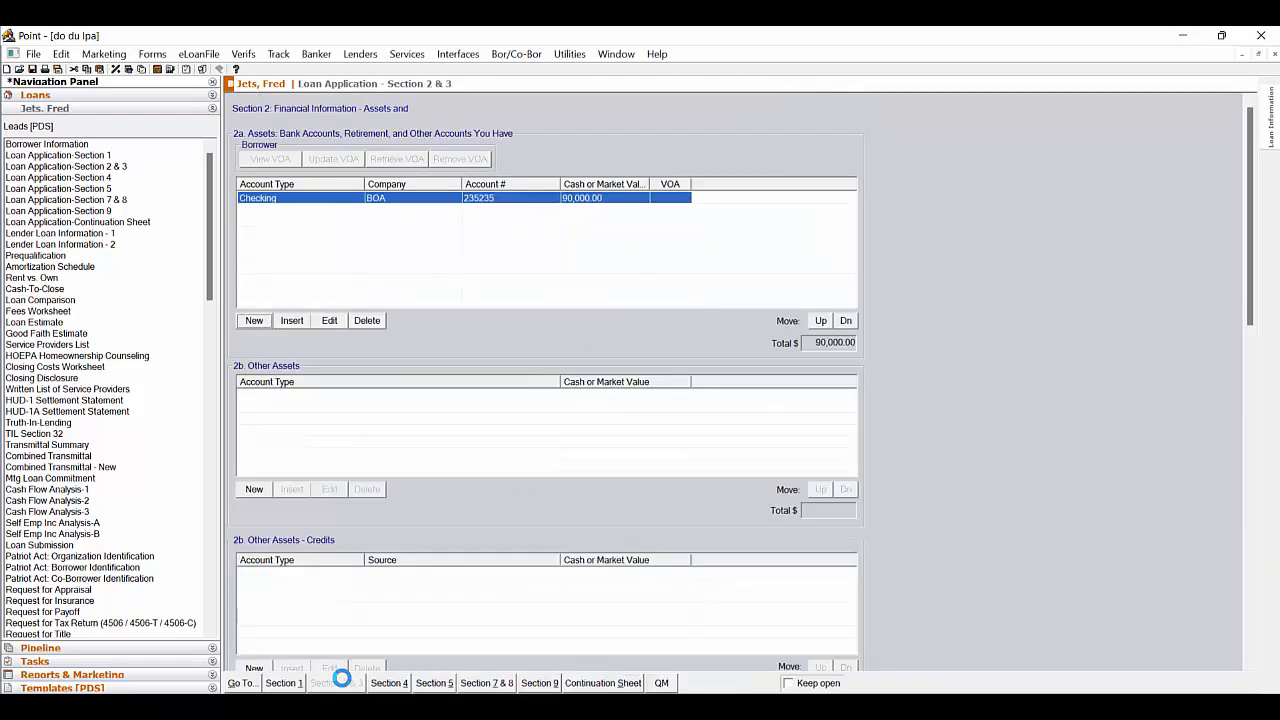
scroll(917, 395, down, 10)
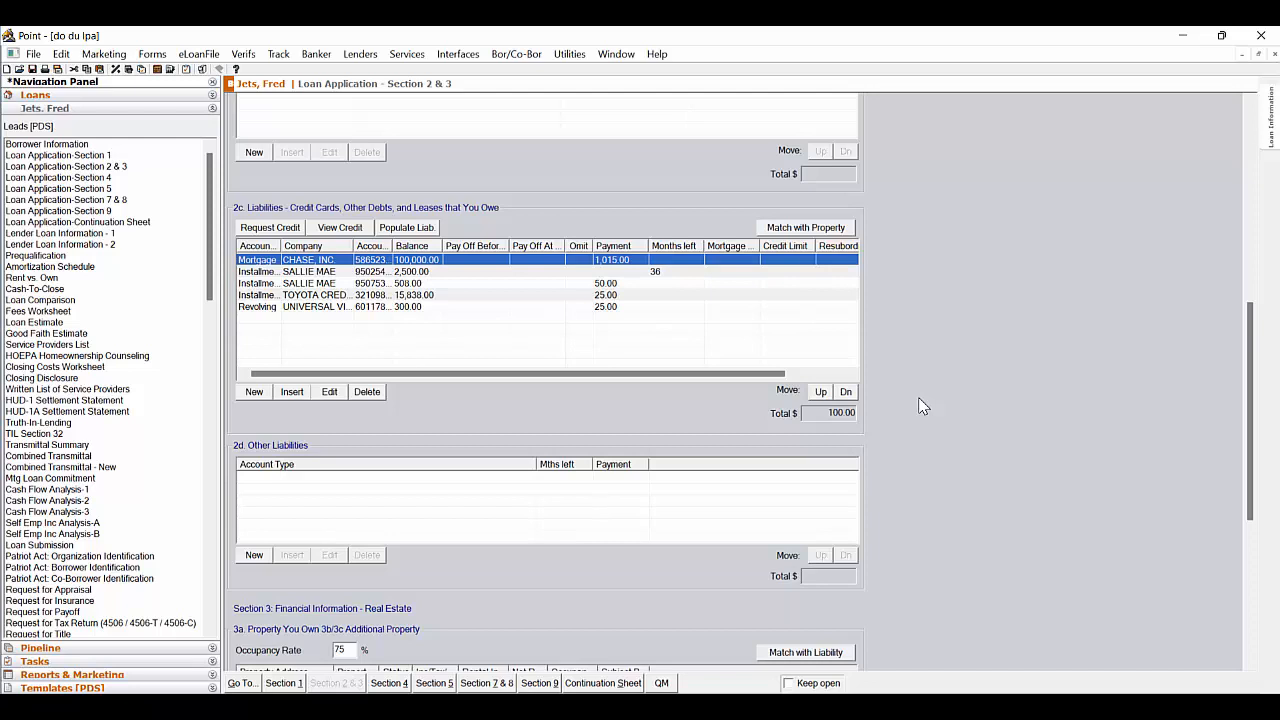
double_click(583, 264)
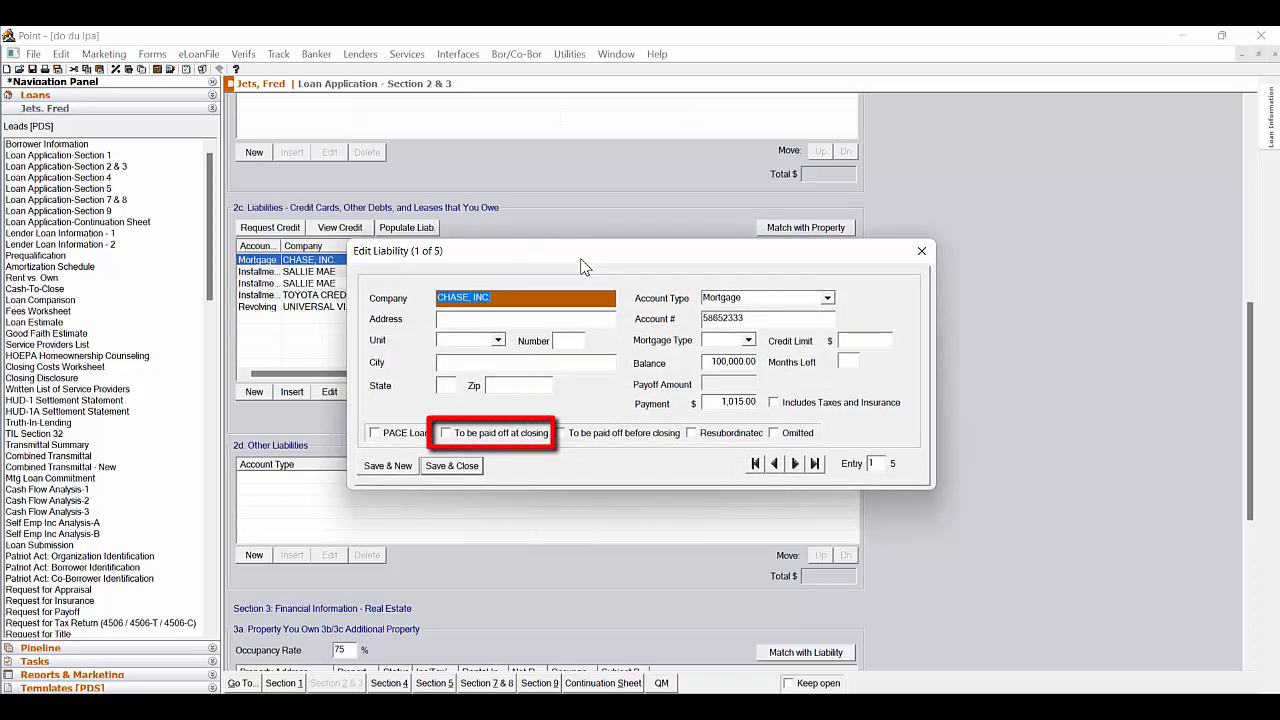
click(921, 252)
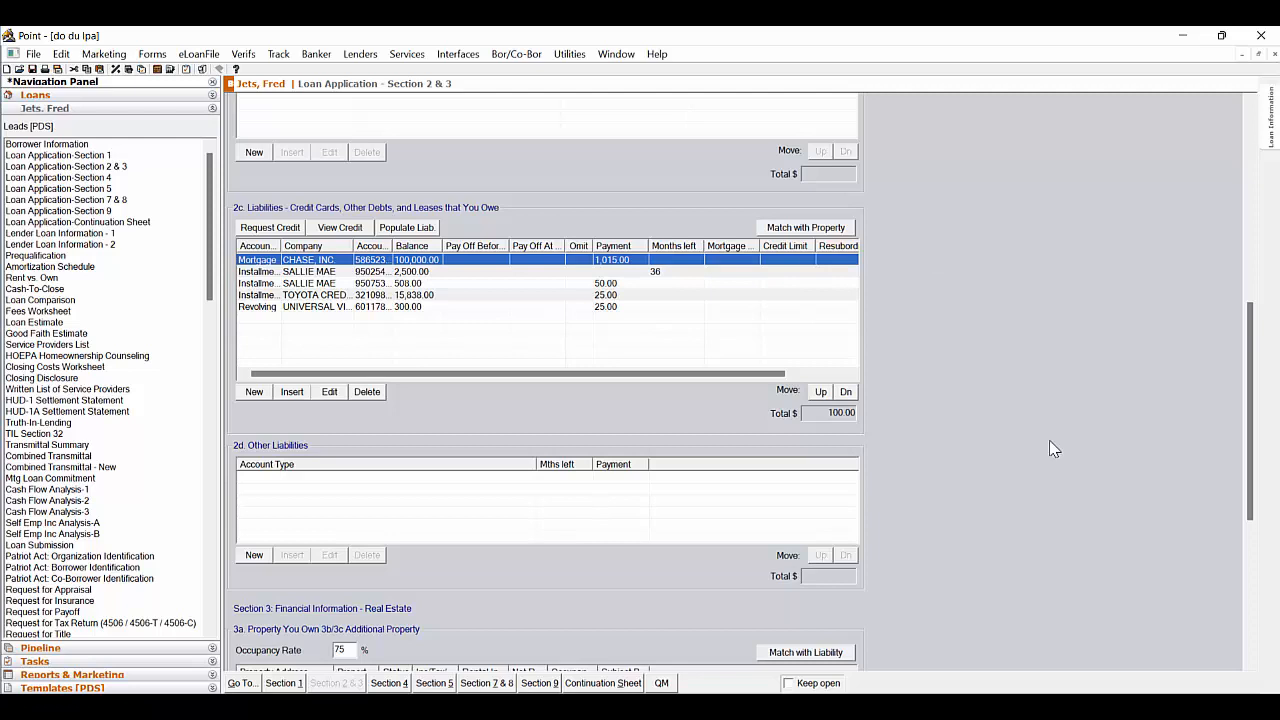
Add a new real estate owned entry in Section 3 with the property's street address and a property value of 250,000
scroll(1053, 449, down, 3)
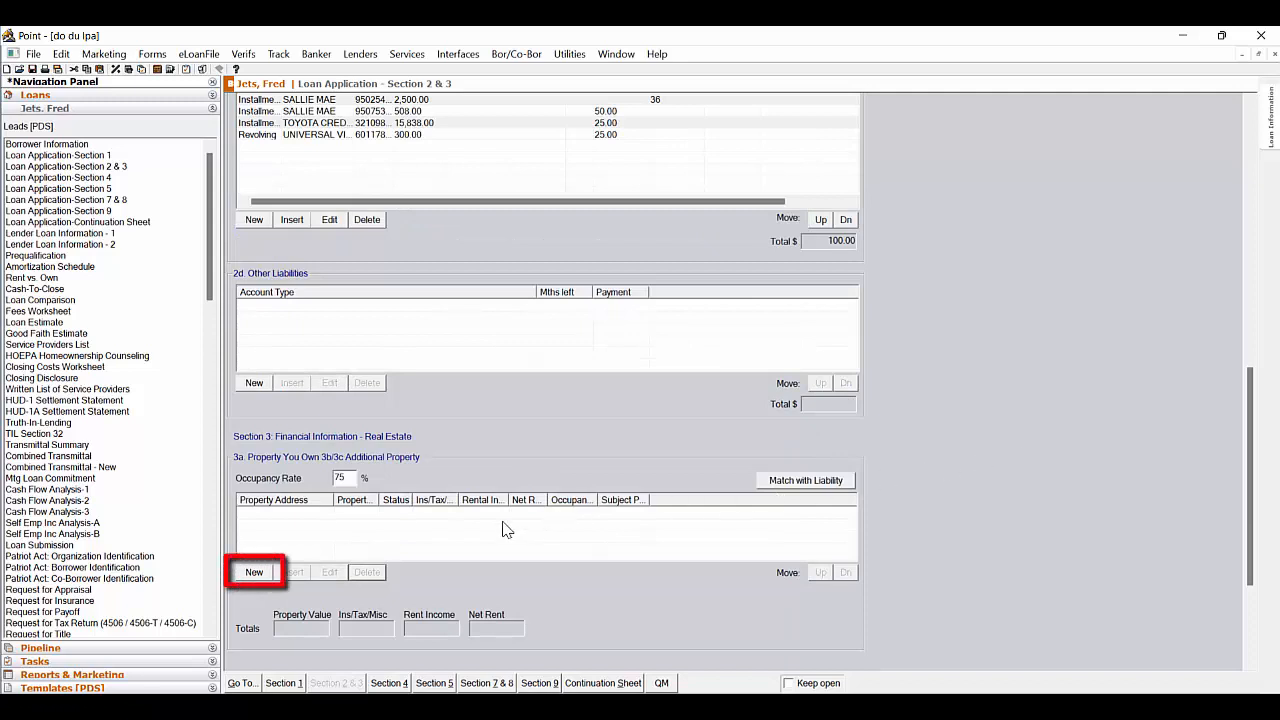
click(260, 572)
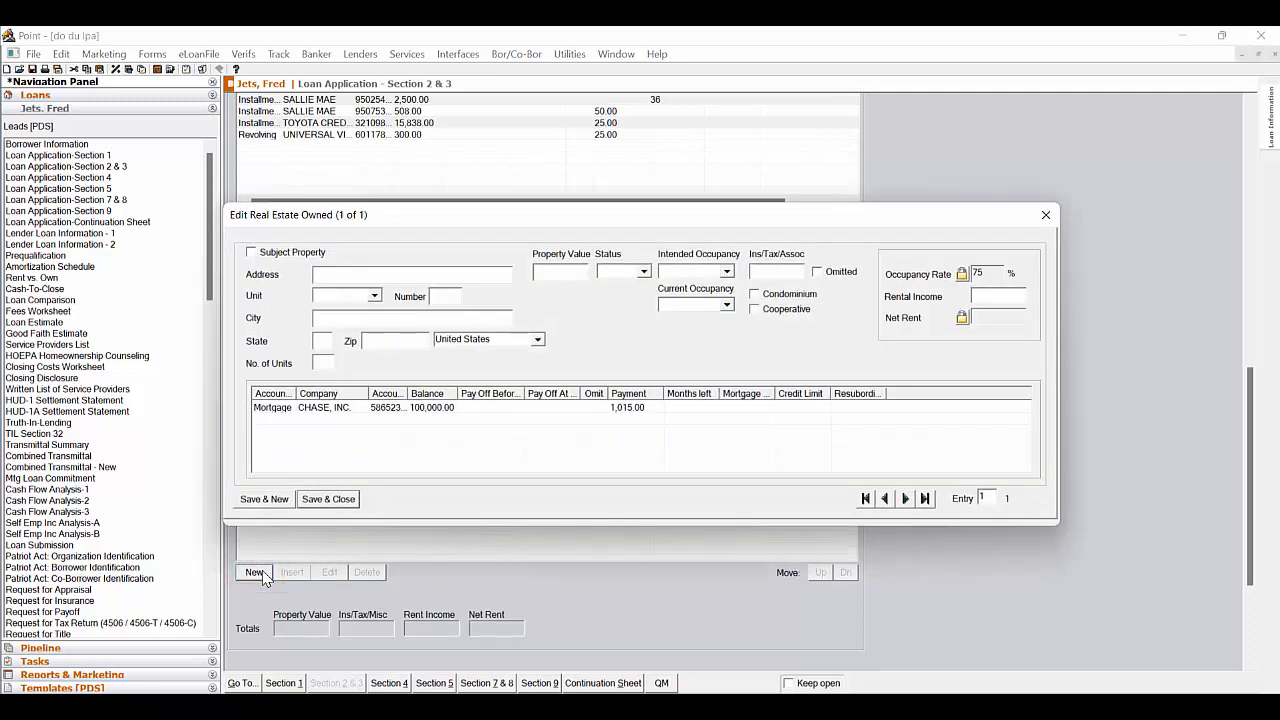
text(123 Main)
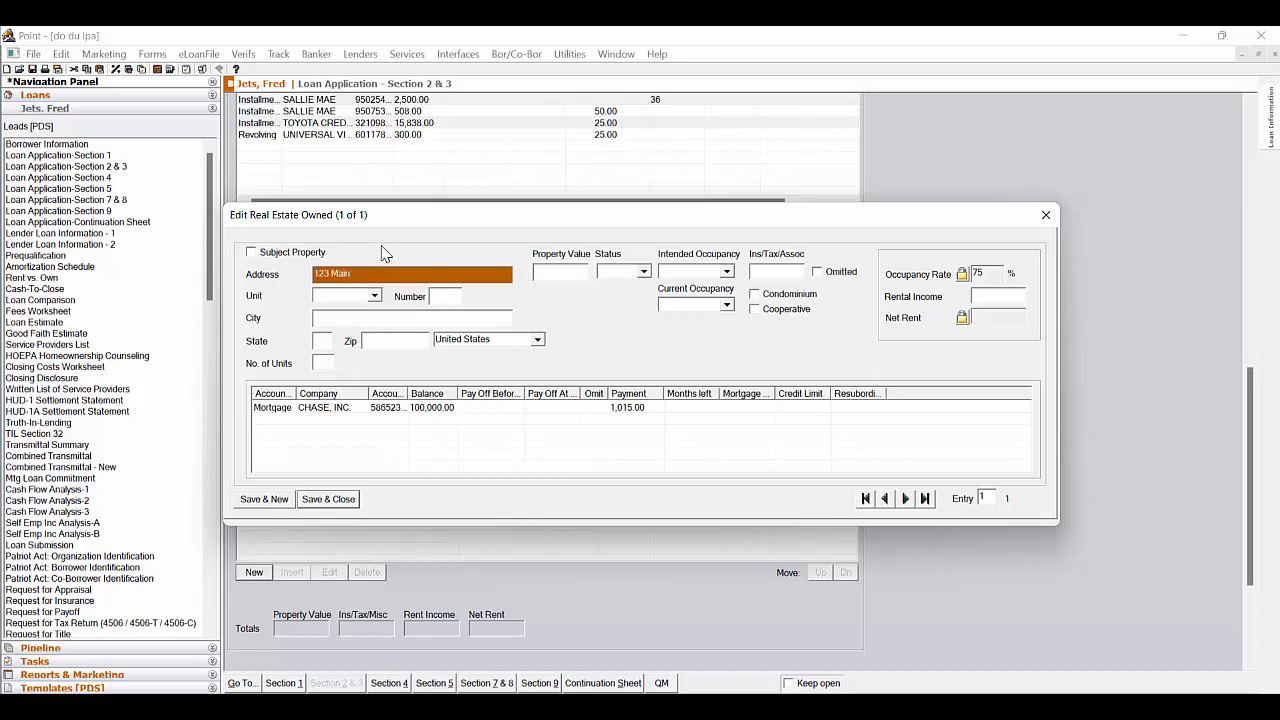
click(549, 273)
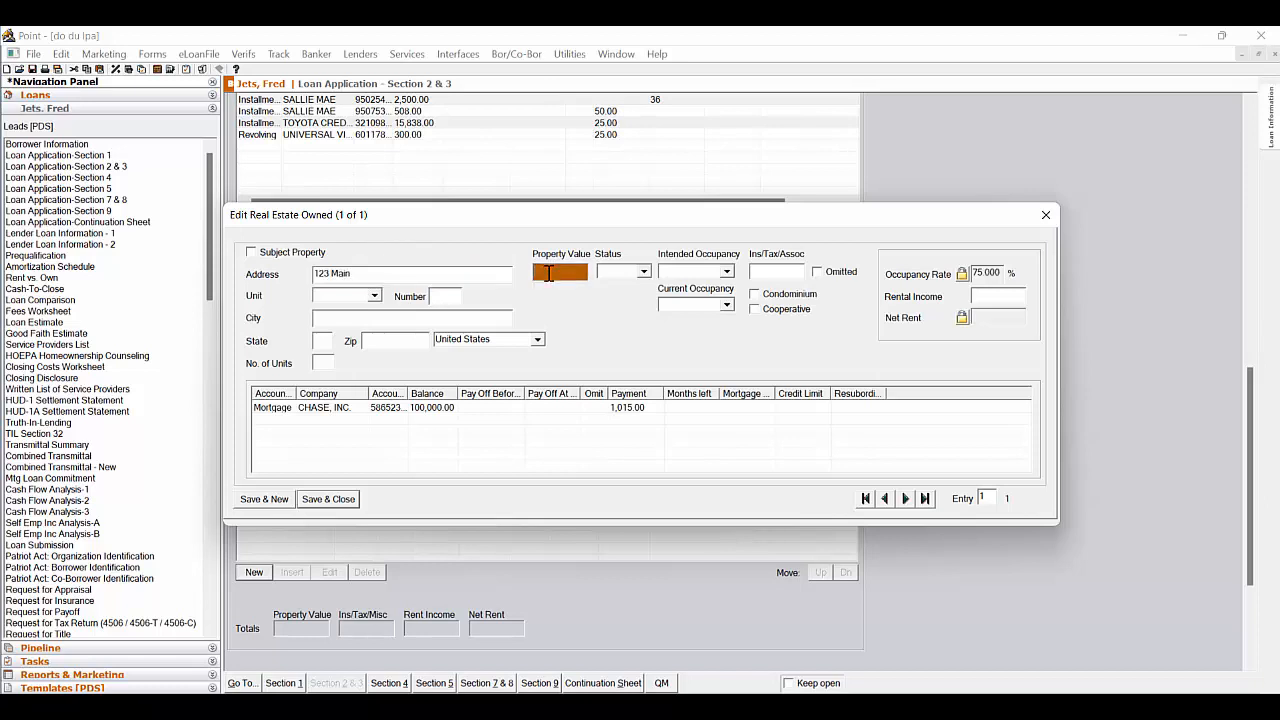
text(250000)
Set the property's status to Retained, intended occupancy to Secondary and current occupancy to Primary, and save the entry
click(640, 272)
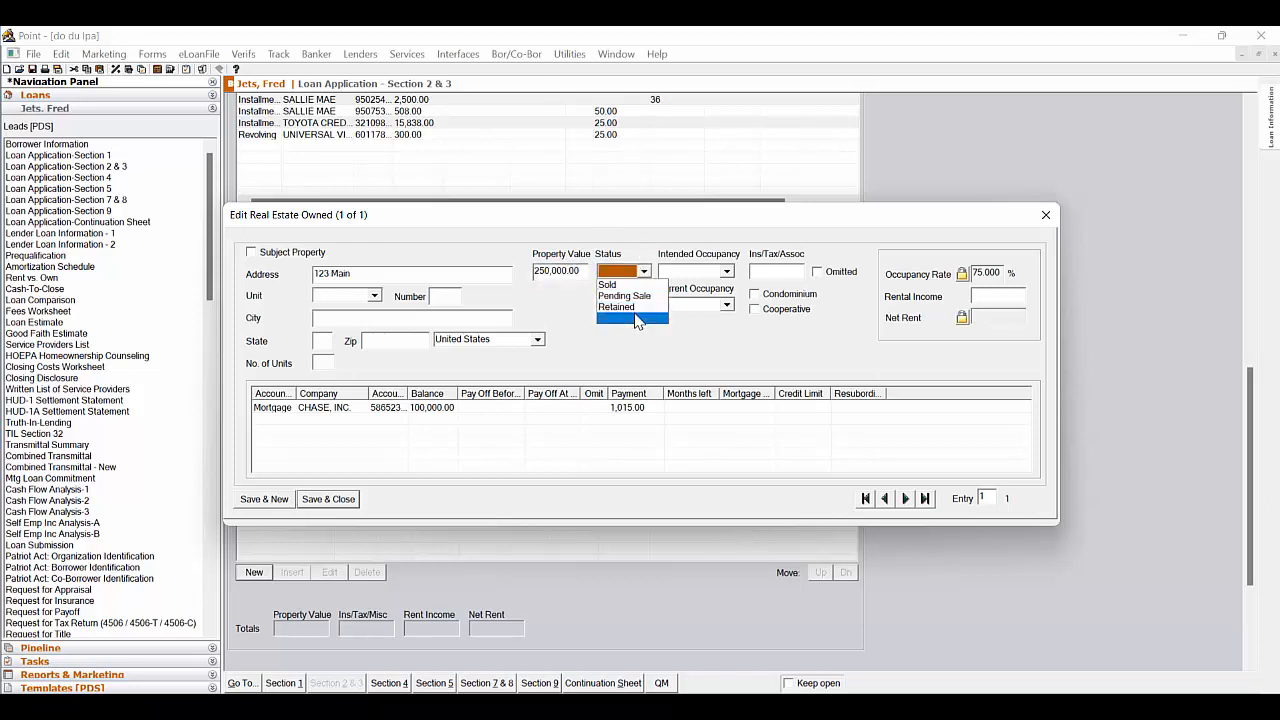
click(635, 311)
click(727, 273)
click(724, 293)
click(727, 304)
click(719, 321)
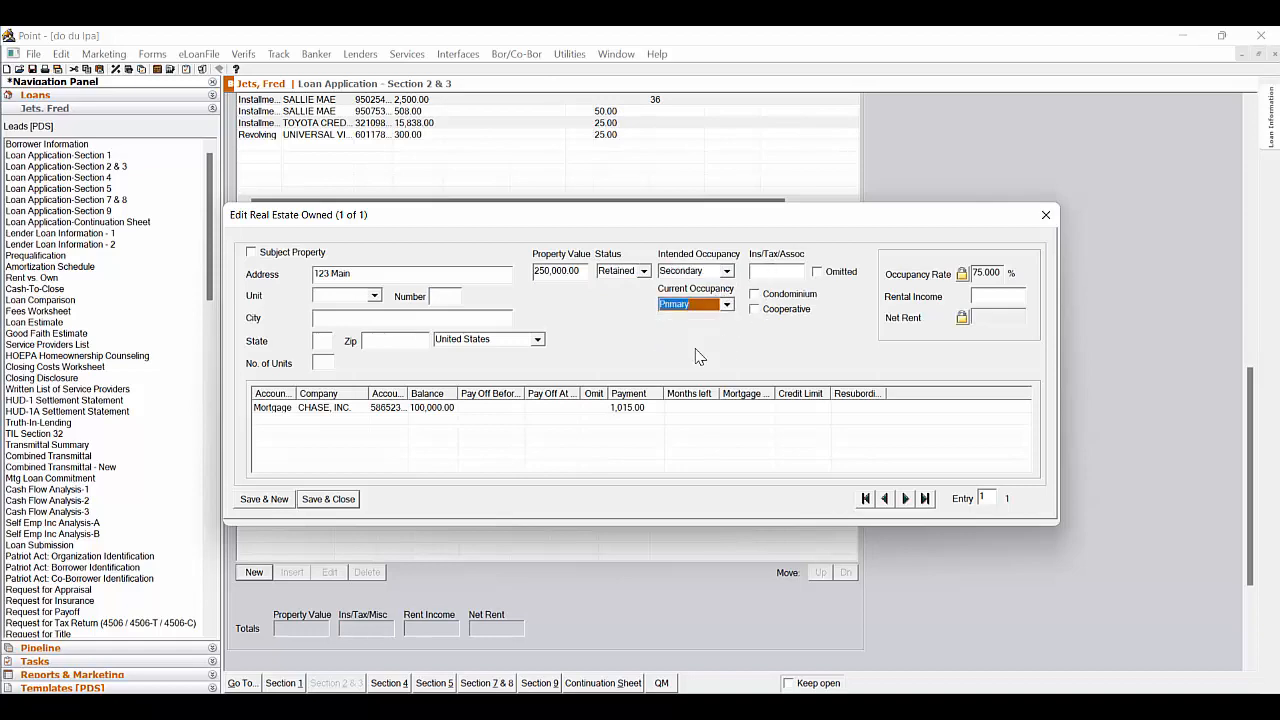
click(344, 501)
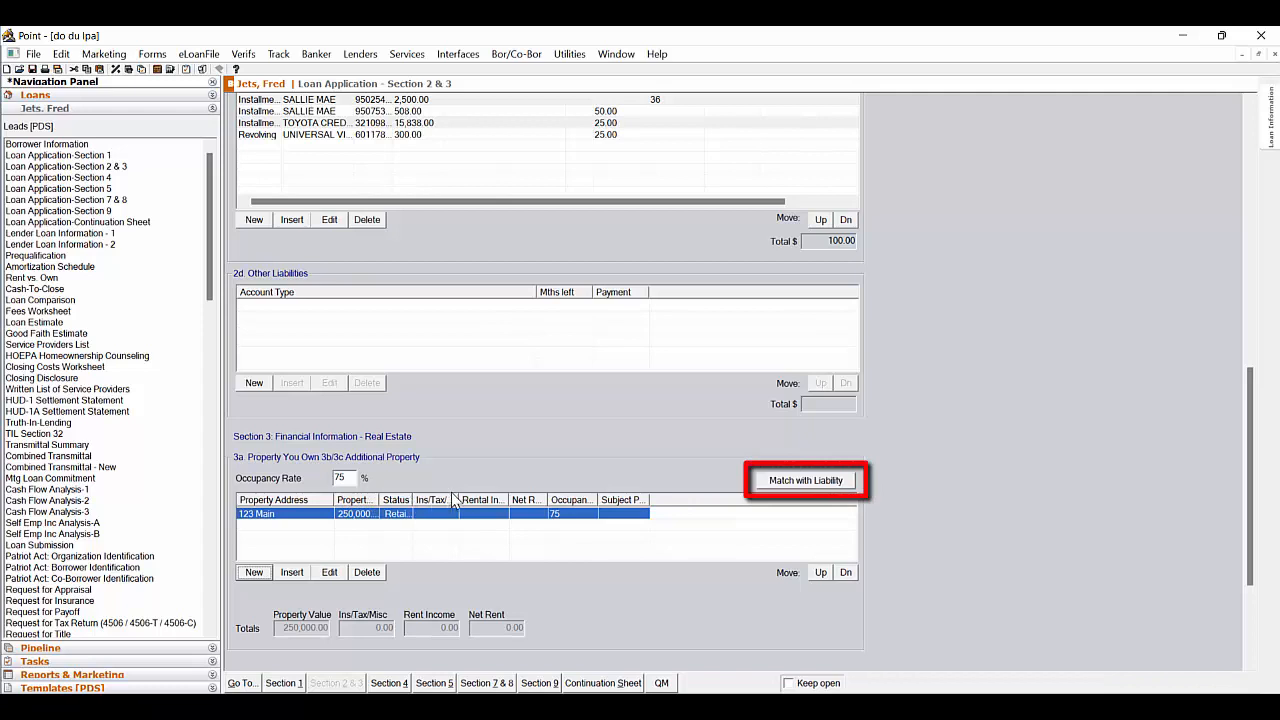
Match the CHASE mortgage liability with the owned property and save the match
click(833, 482)
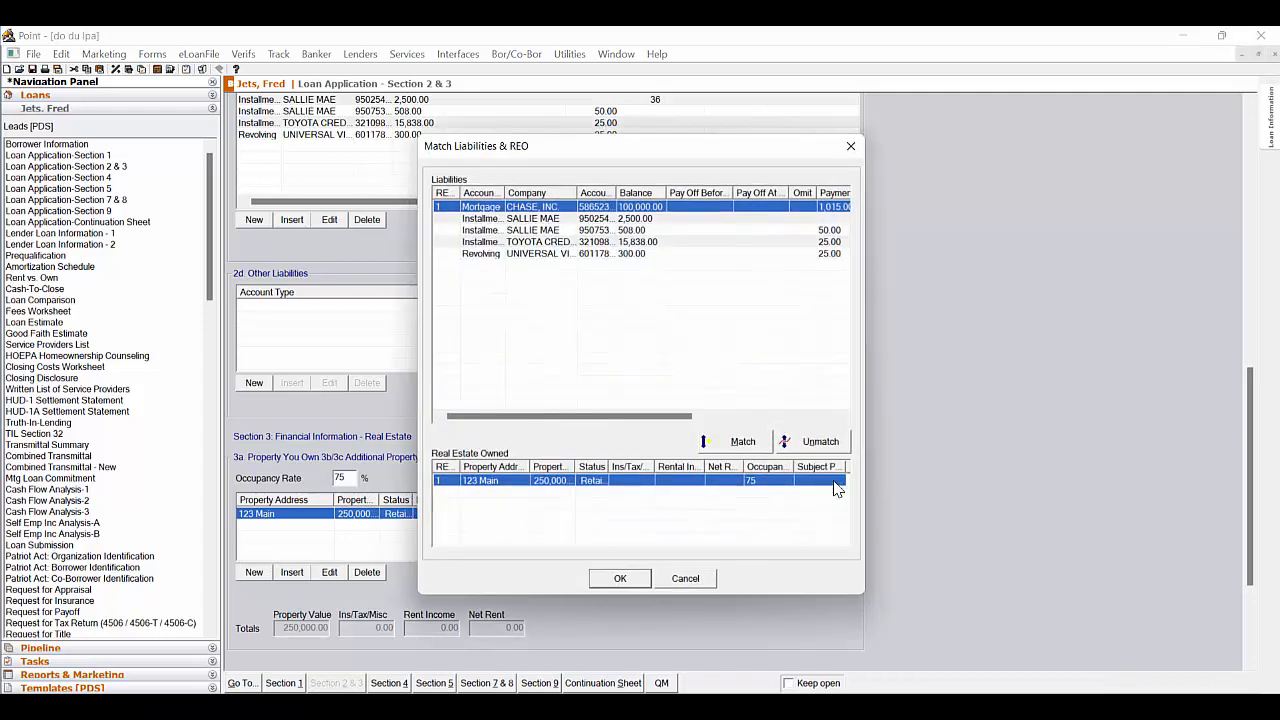
click(742, 446)
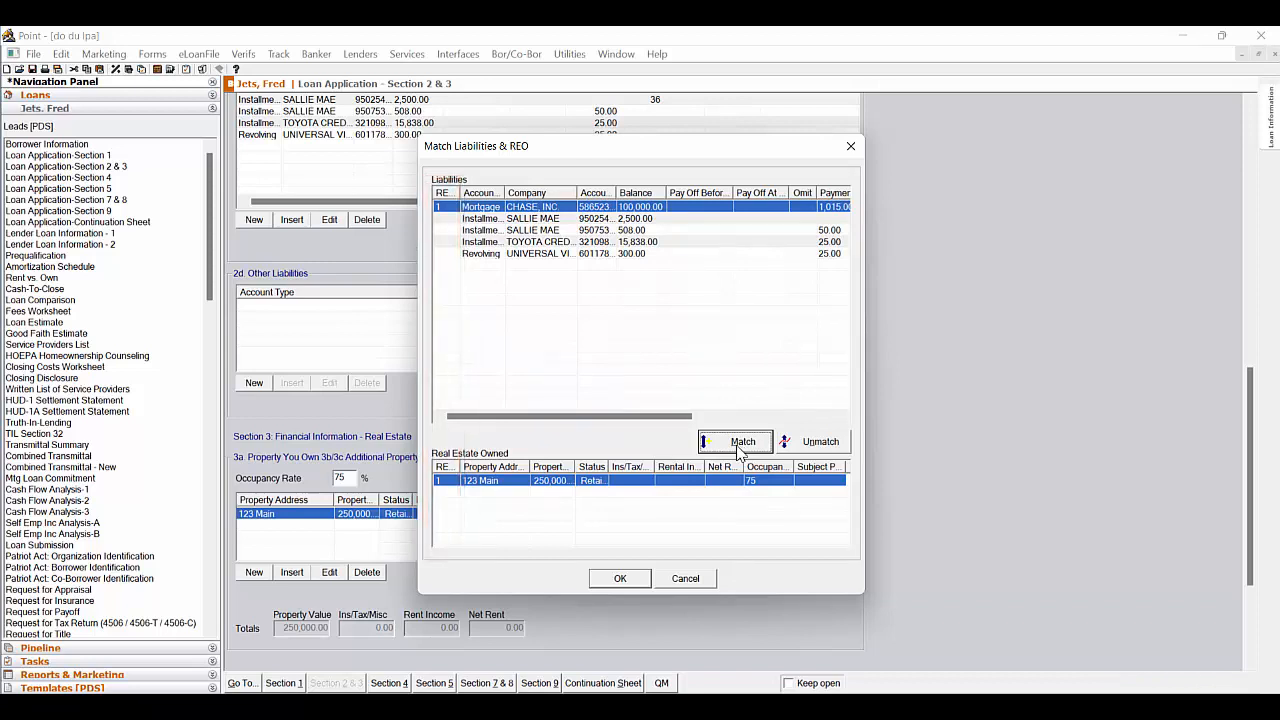
click(636, 580)
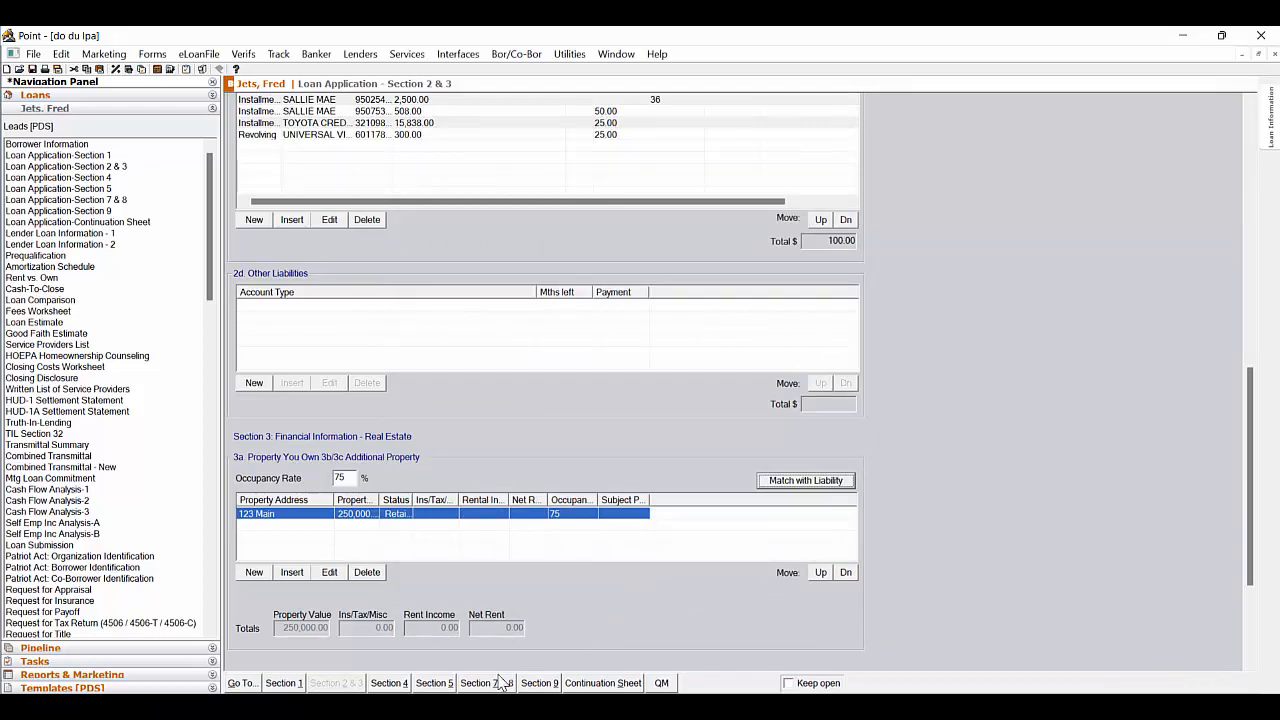
Review the Section 5 declarations, Lender Loan Information page 1 and the new Combined Transmittal Summary
click(447, 684)
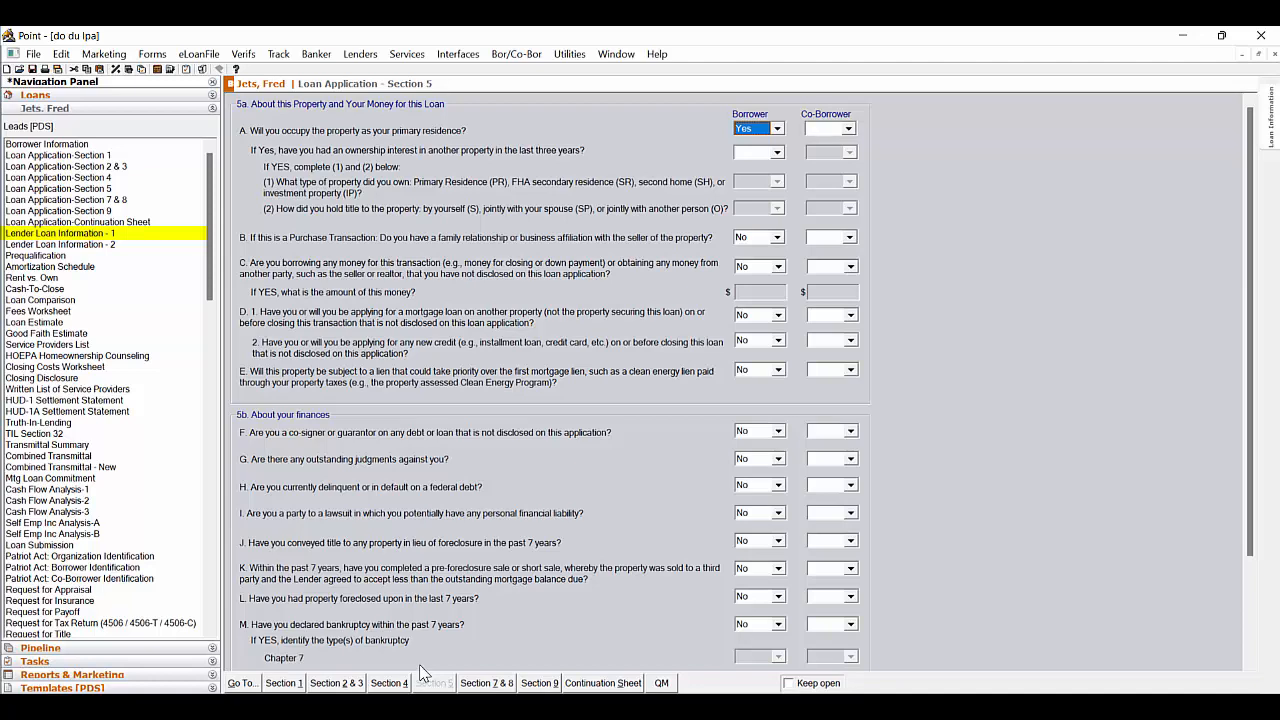
click(172, 238)
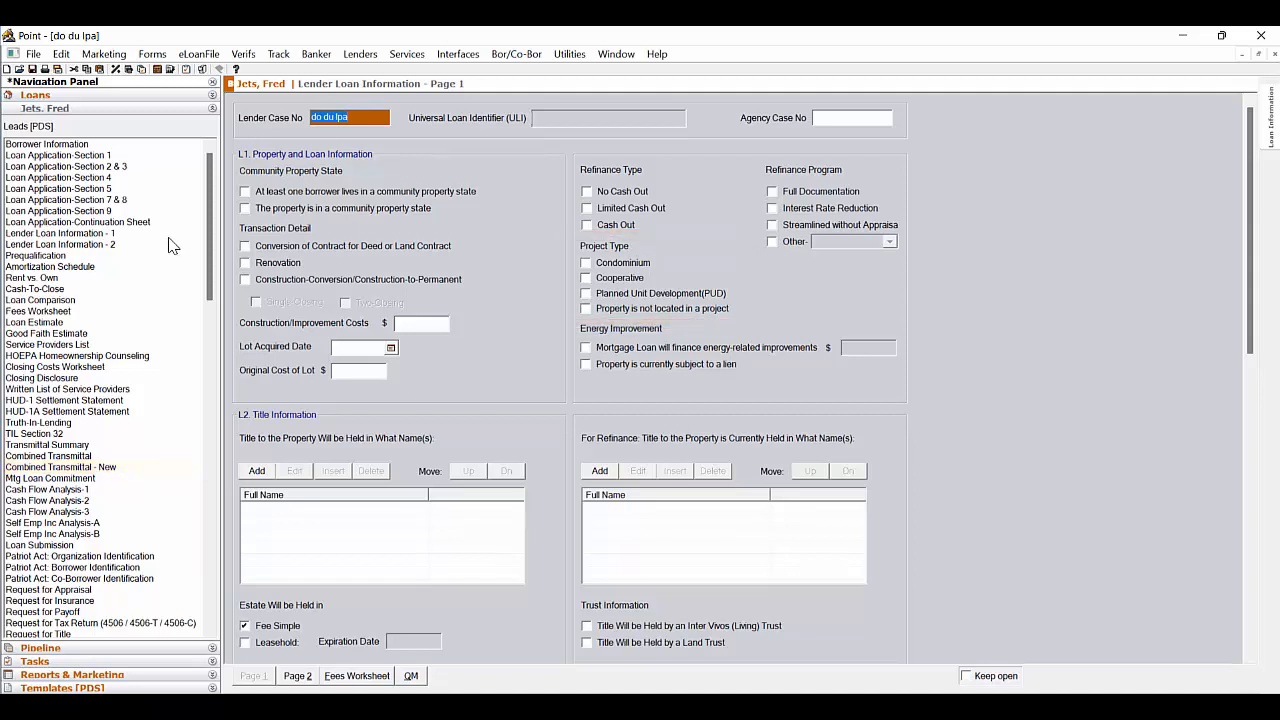
click(127, 468)
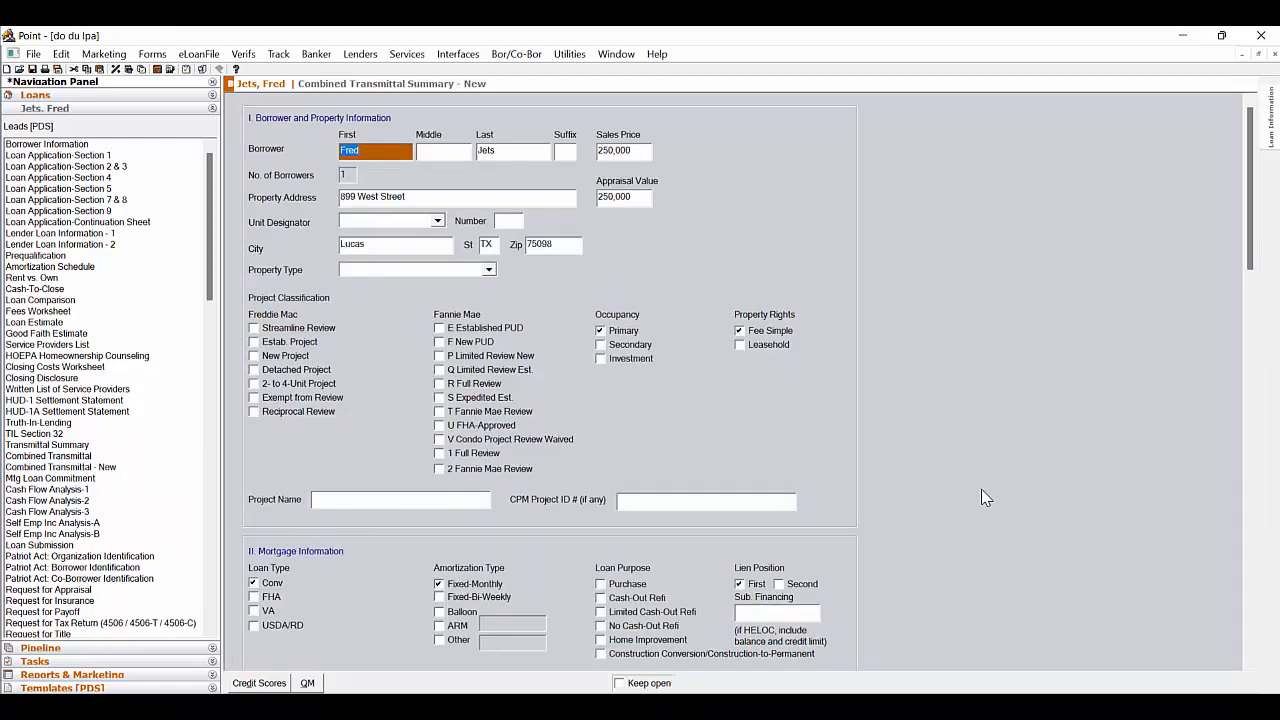
scroll(987, 498, down, 3)
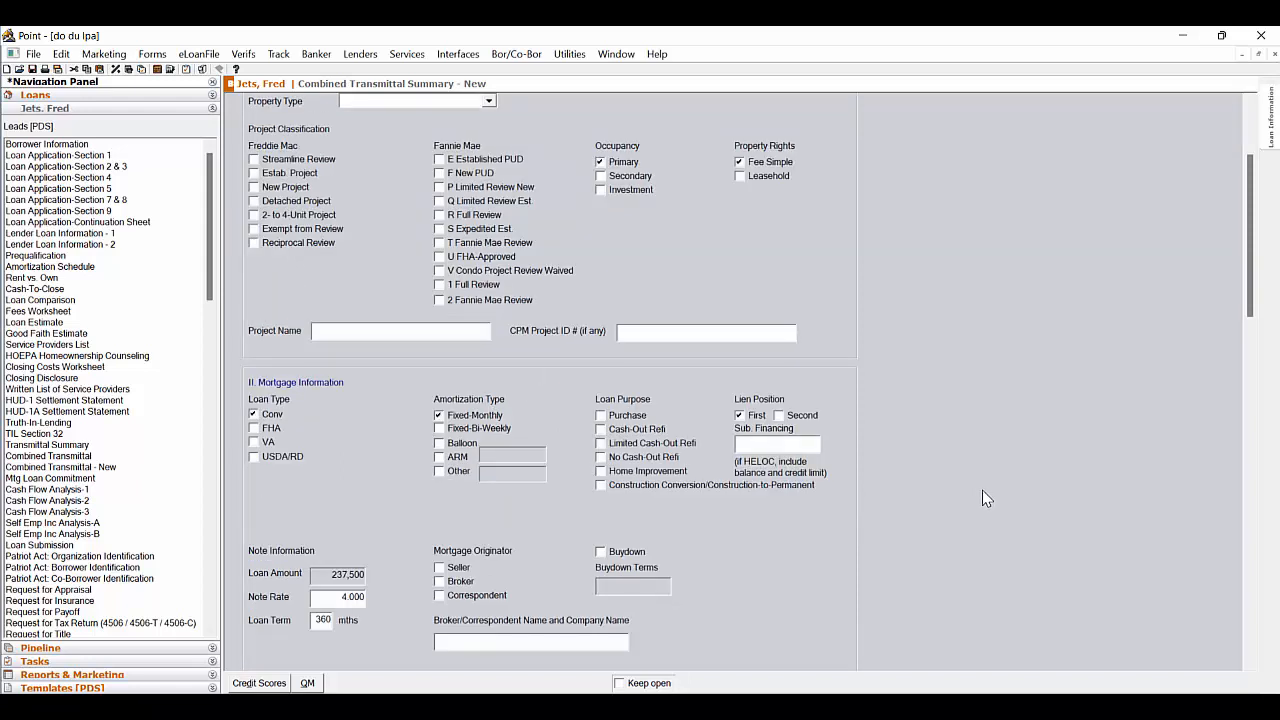
Return to the Borrower Information screen and open the Fannie Mae Addendum for the loan
click(68, 145)
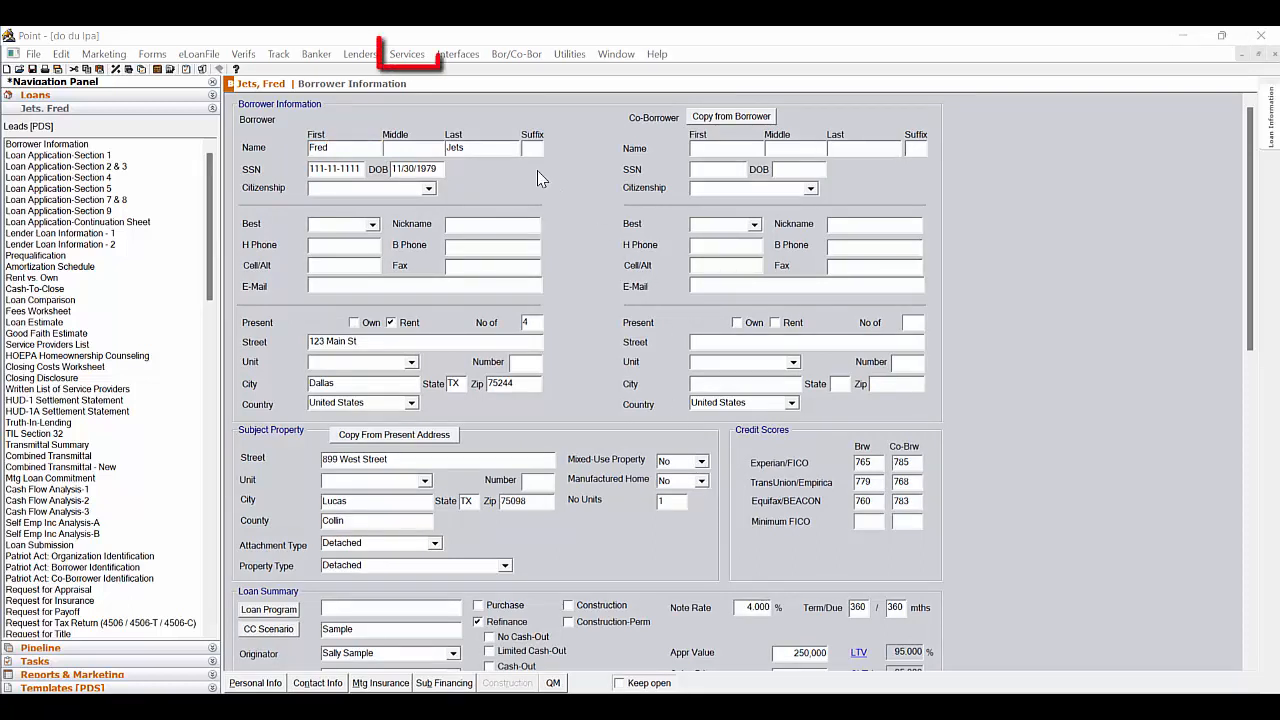
click(419, 55)
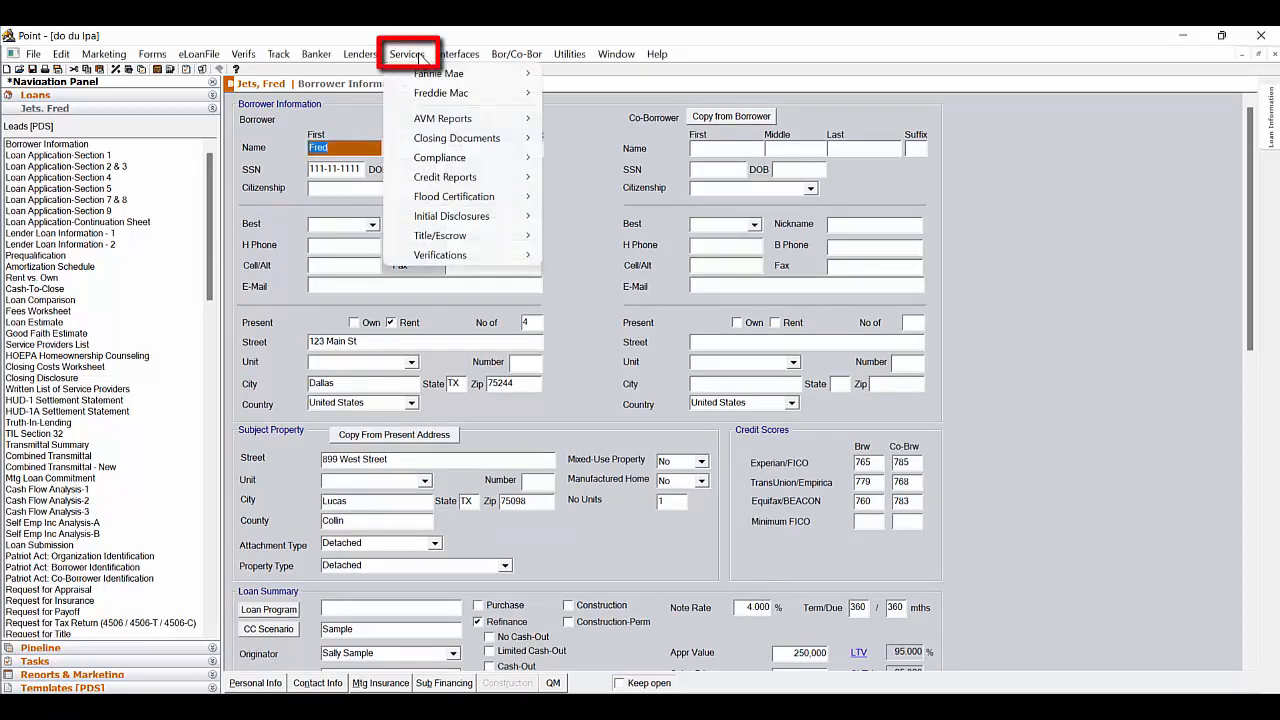
mouse_move(432, 72)
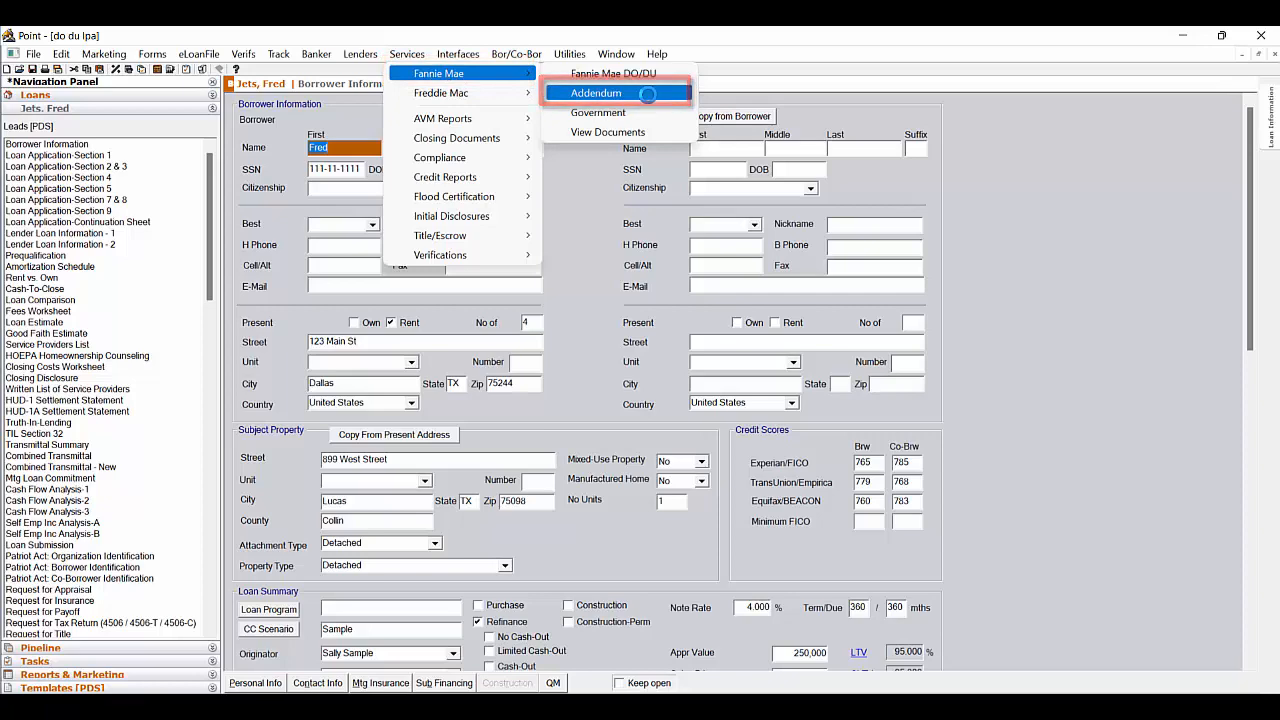
click(648, 95)
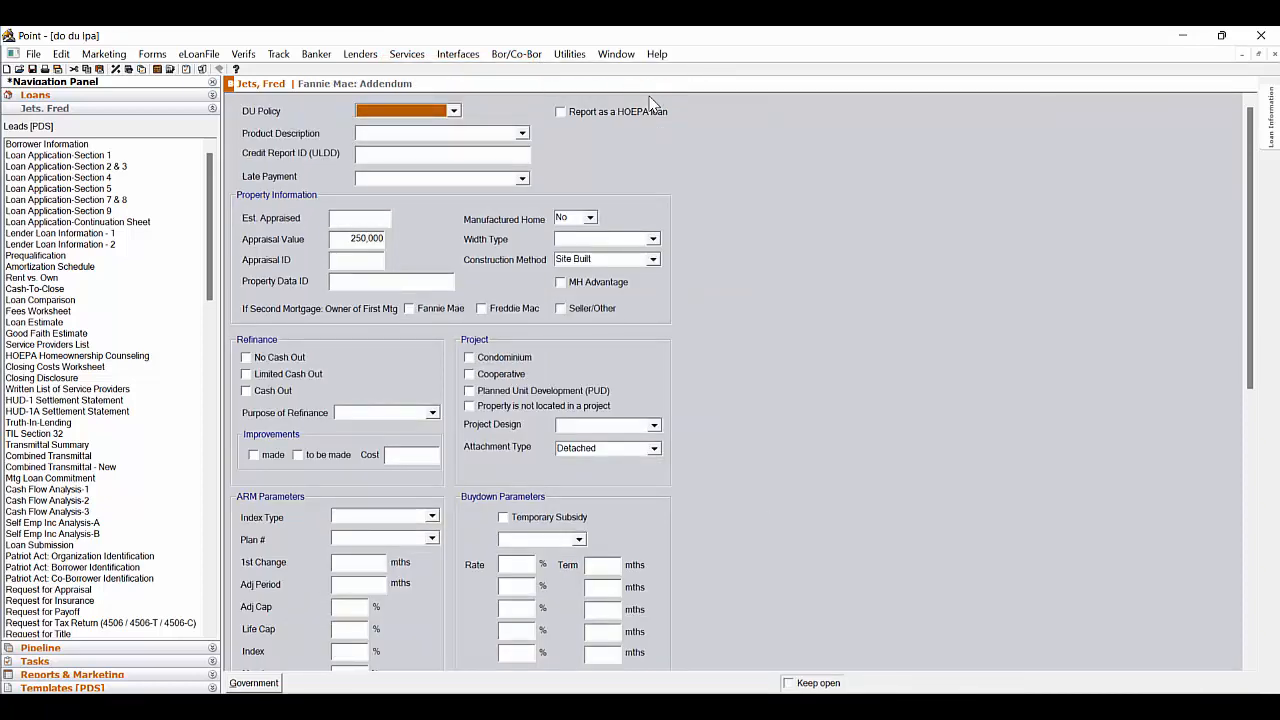
Open the Fannie Mae DO/DU request for the loan
click(422, 58)
mouse_move(427, 74)
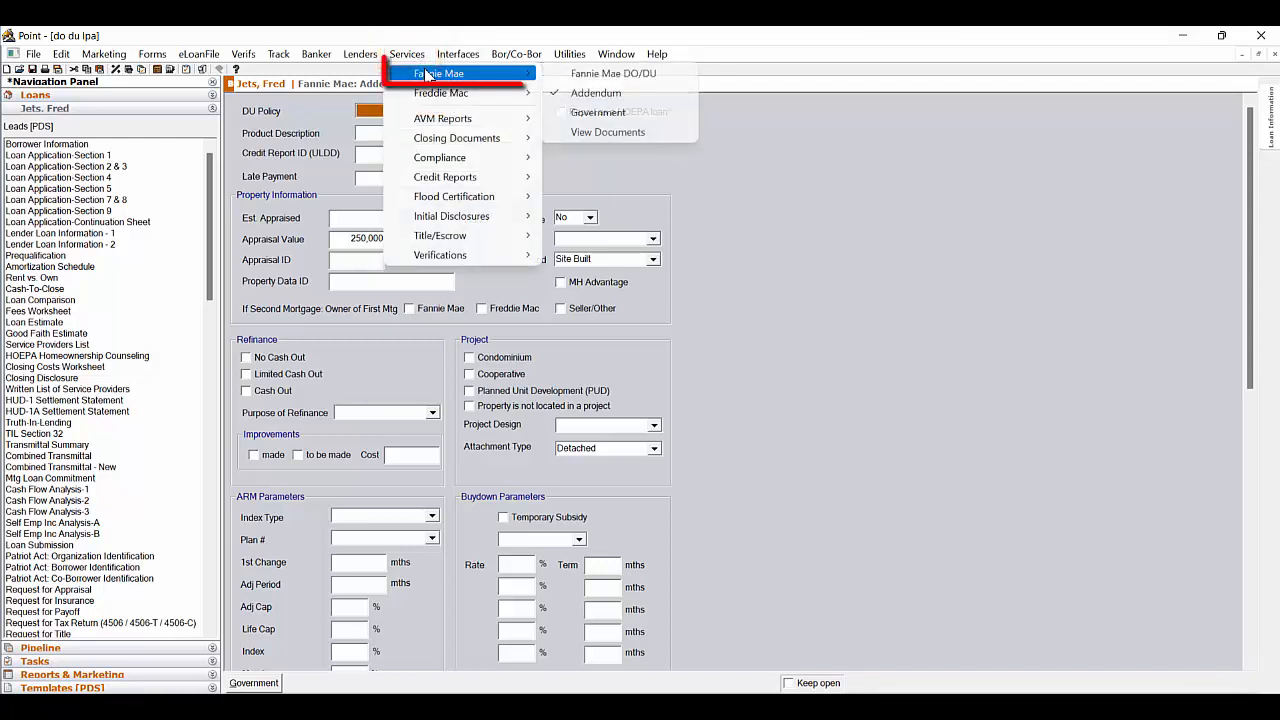
click(671, 79)
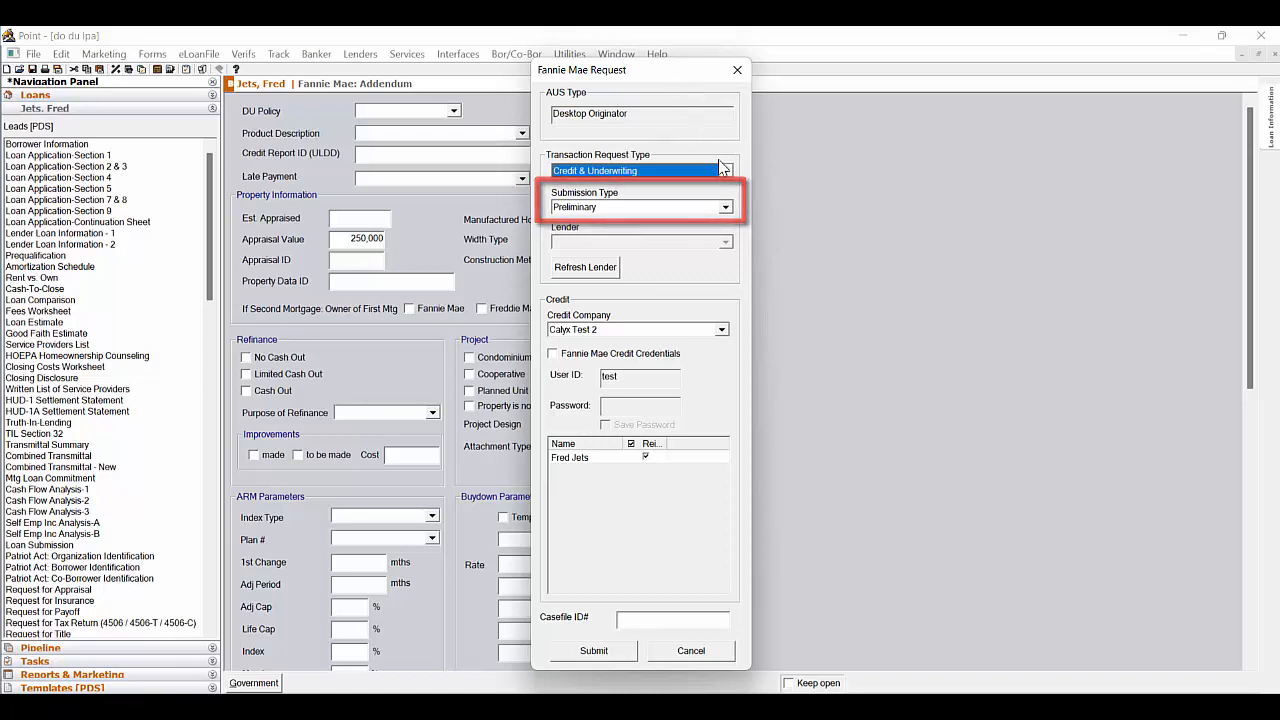
Submit the Fannie Mae request with the Preliminary submission type and dismiss the transaction message
click(725, 207)
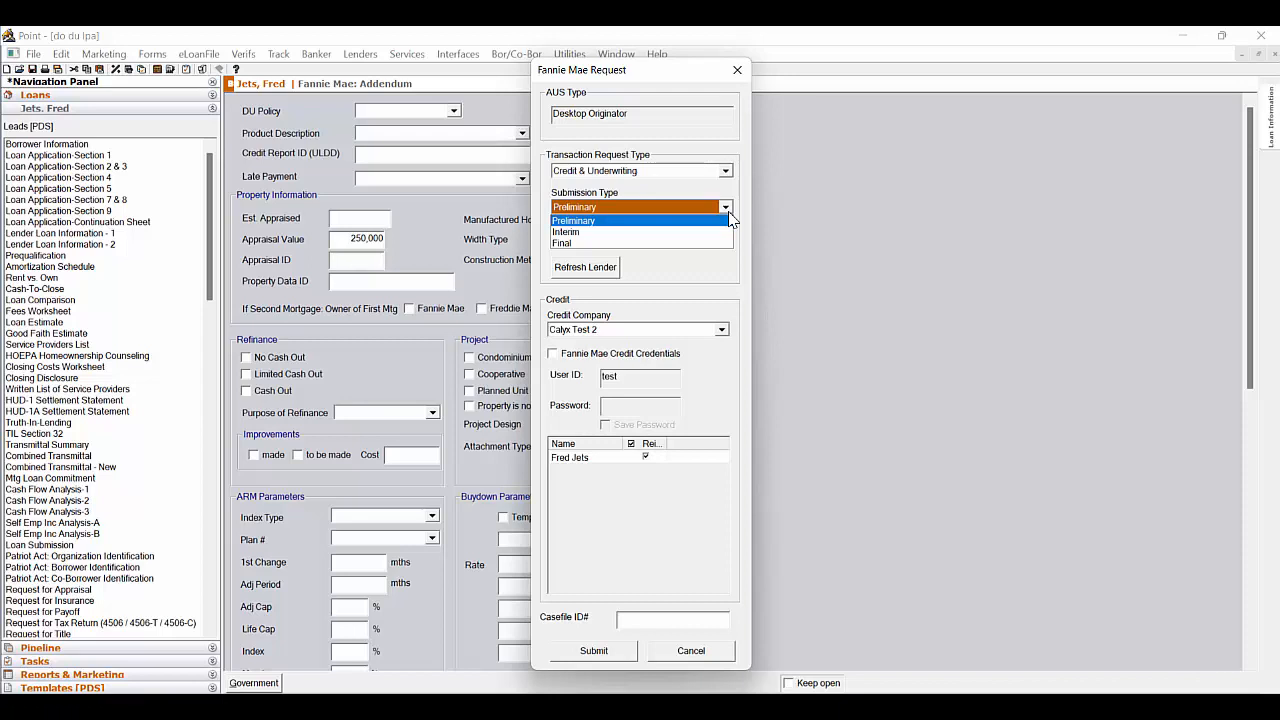
click(730, 218)
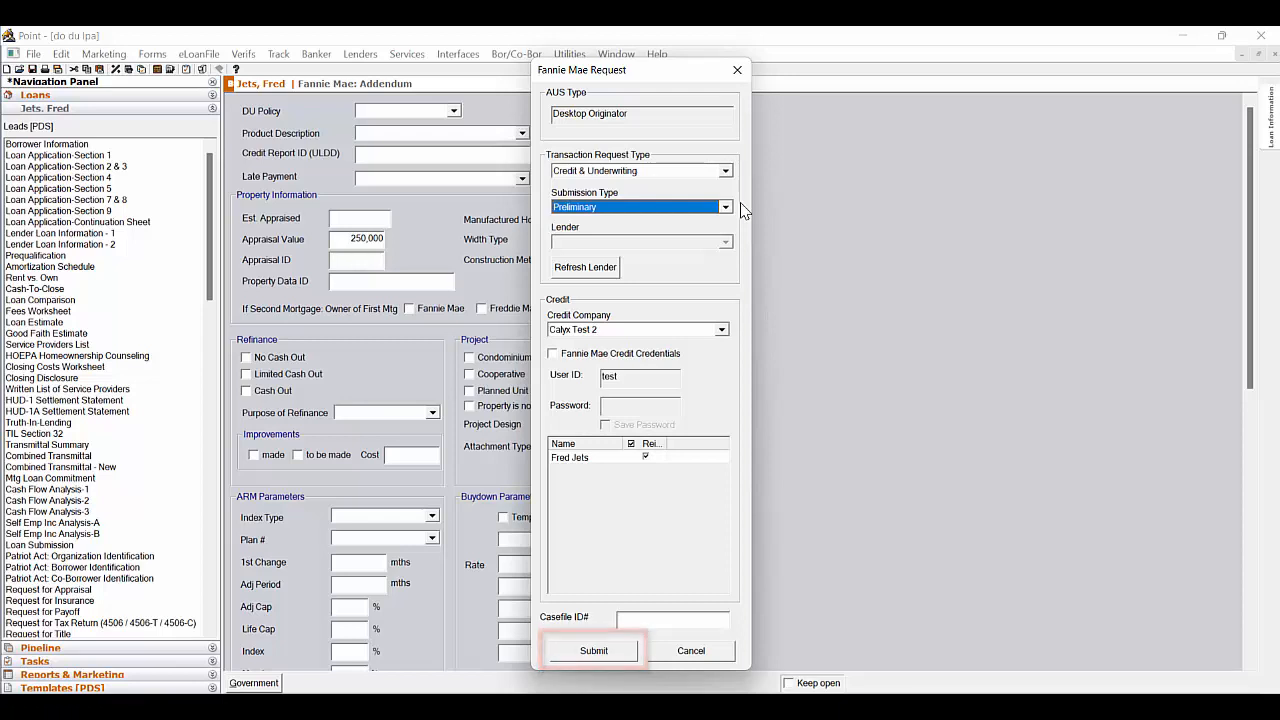
click(688, 651)
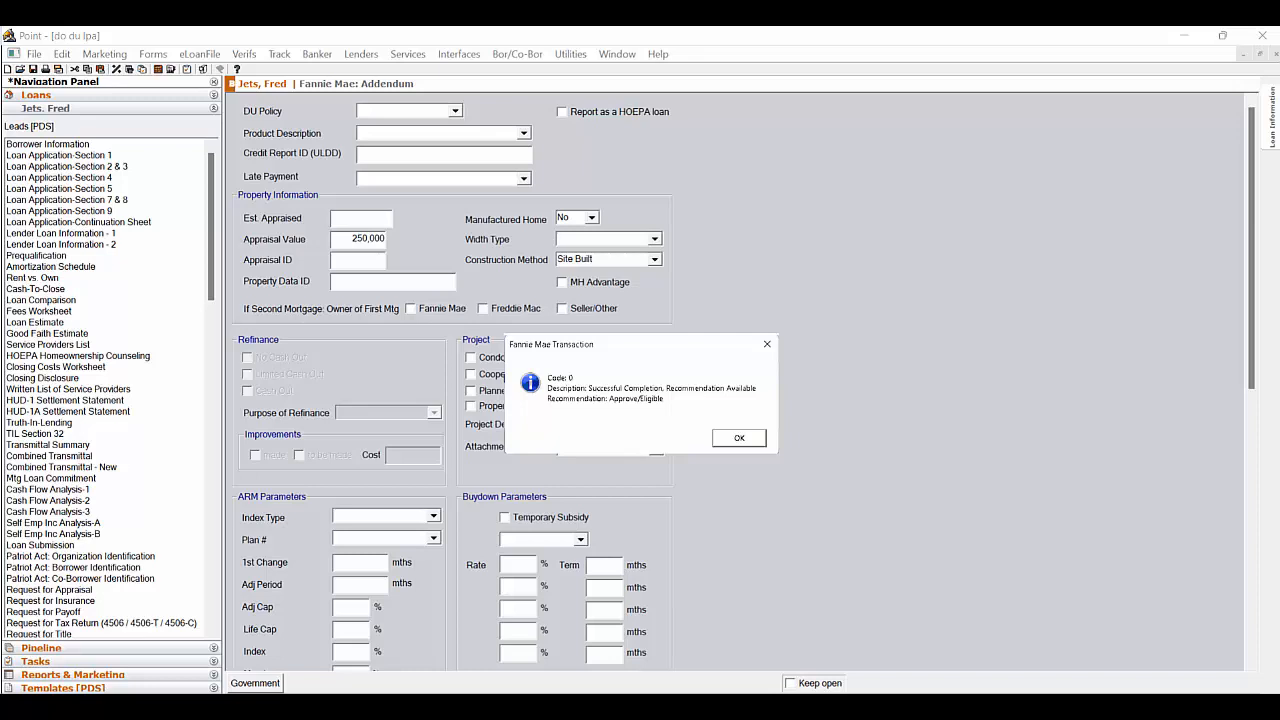
key(Return)
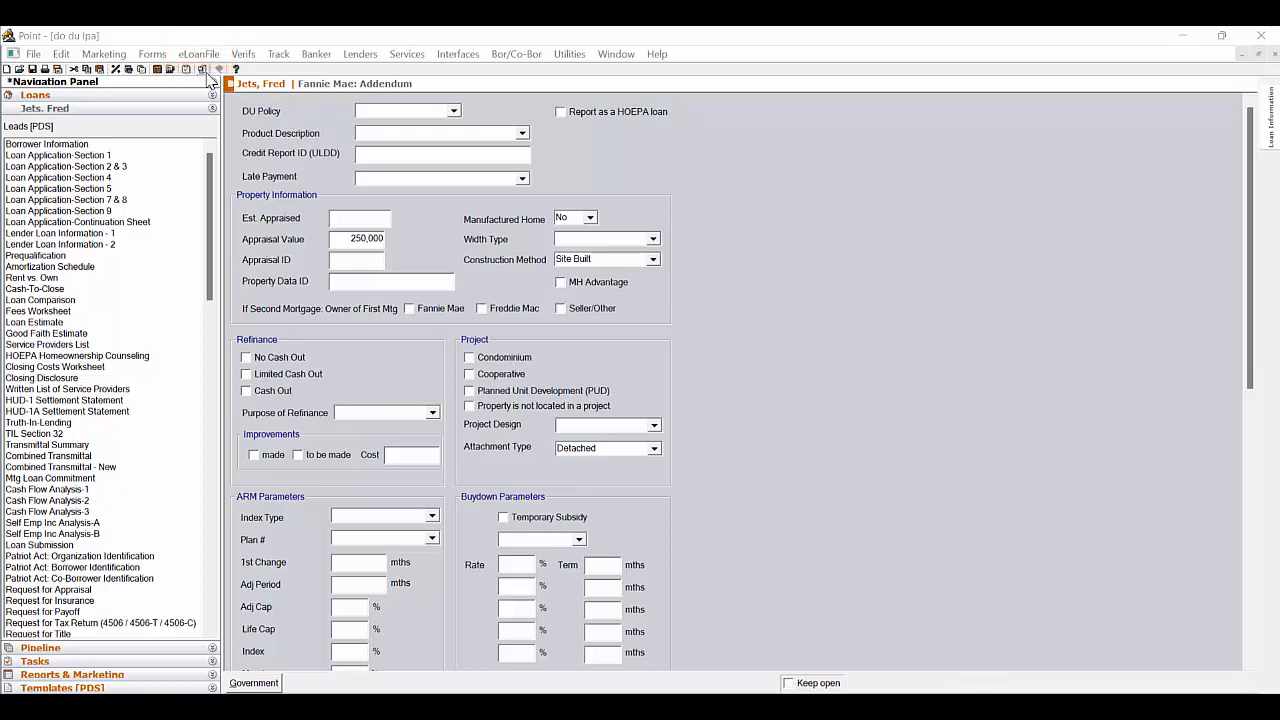
click(197, 55)
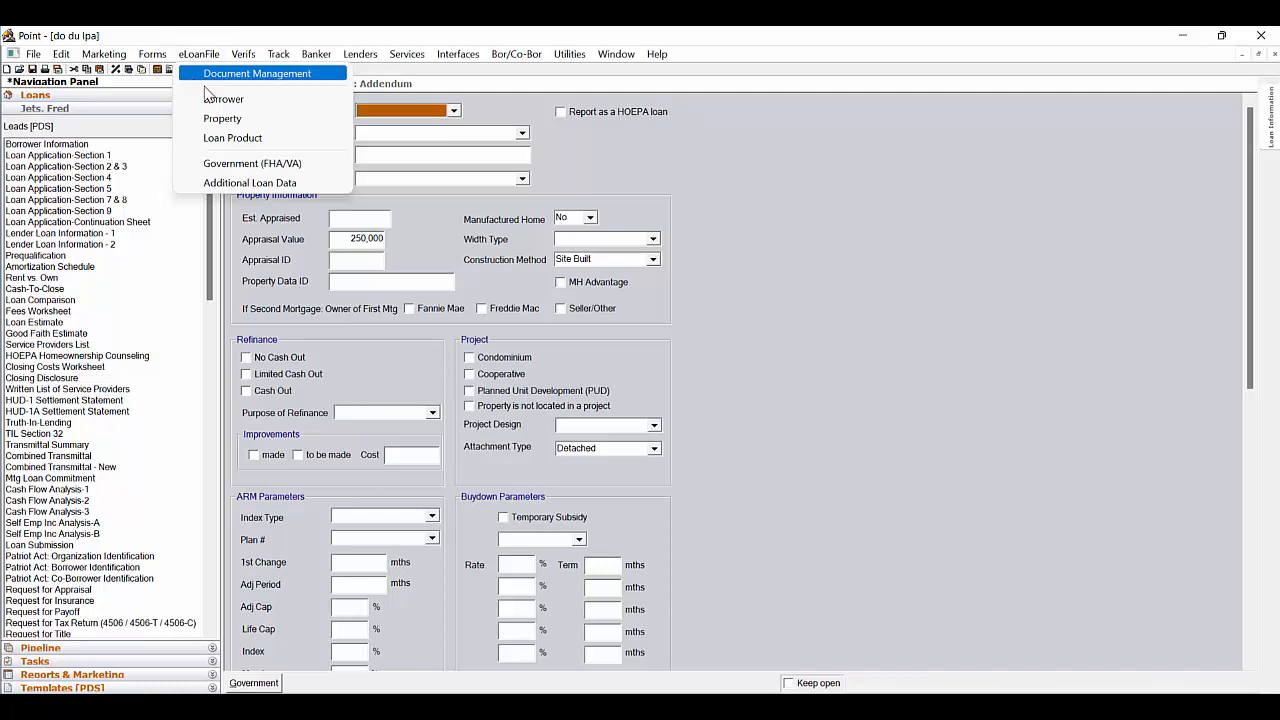
click(713, 325)
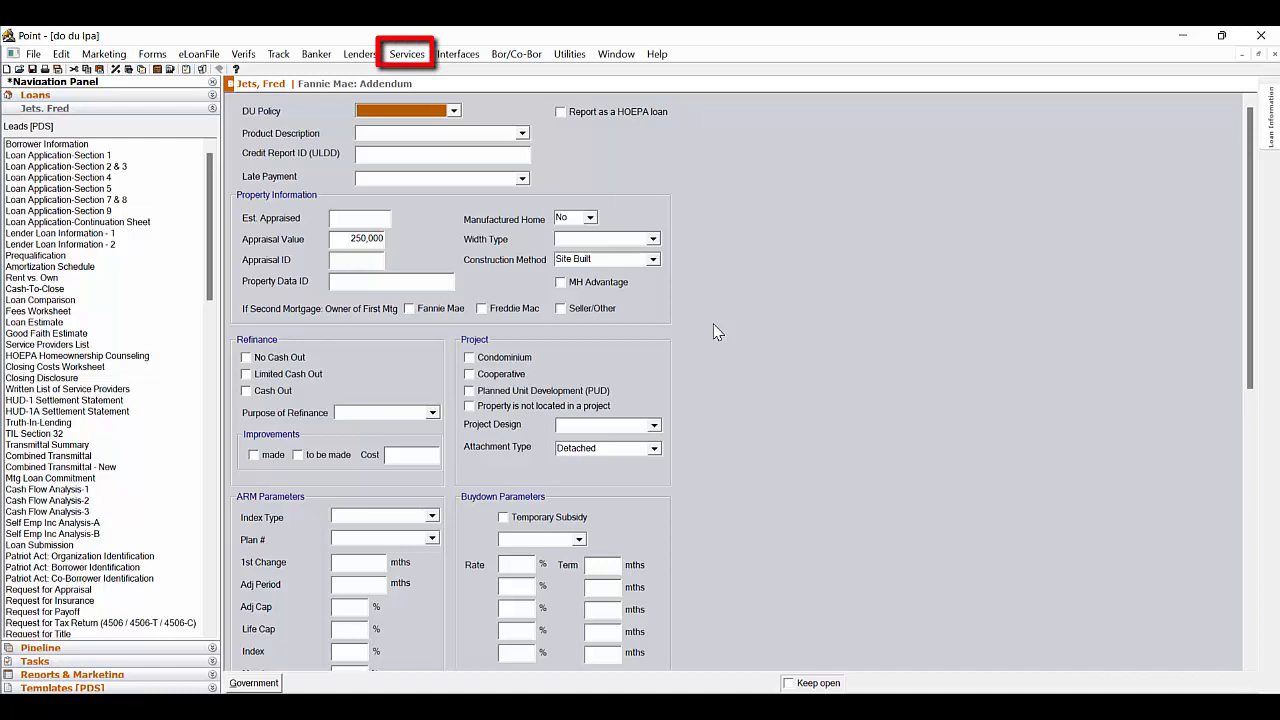
Open the Freddie Mac Addendum for the loan
click(422, 55)
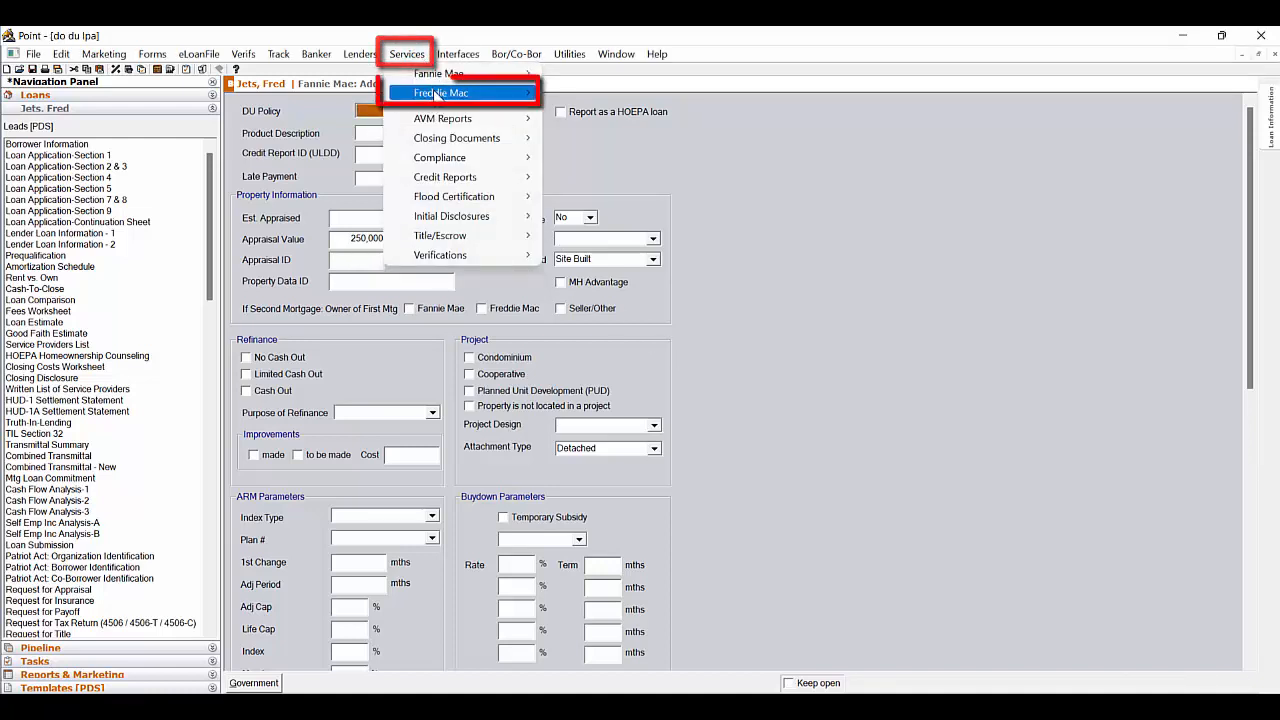
mouse_move(436, 96)
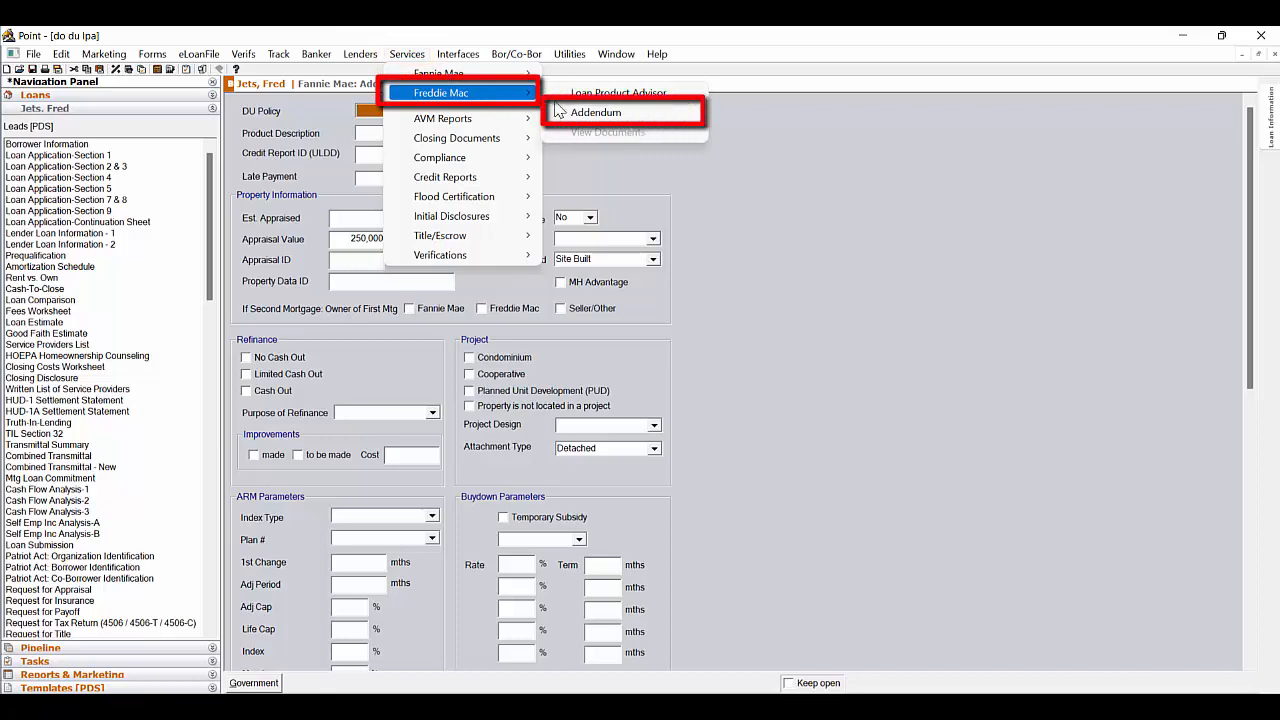
click(638, 113)
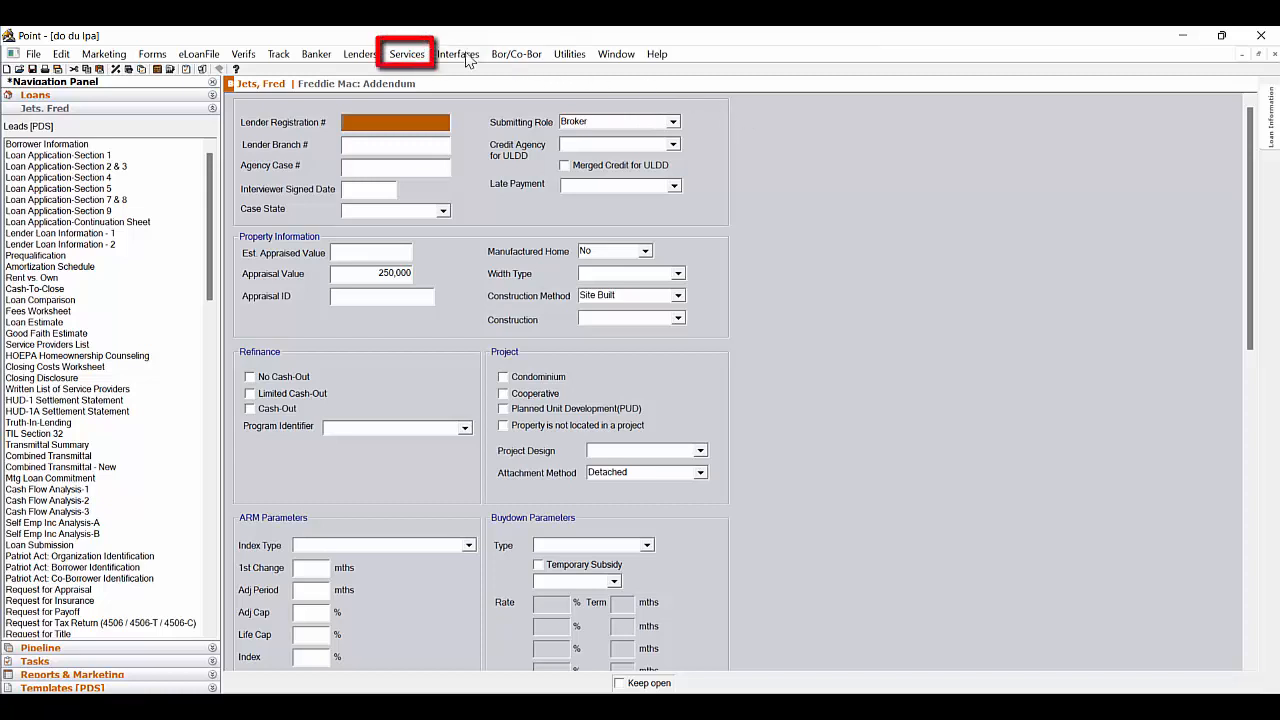
Open the Freddie Mac Loan Product Advisor request for the loan
click(407, 54)
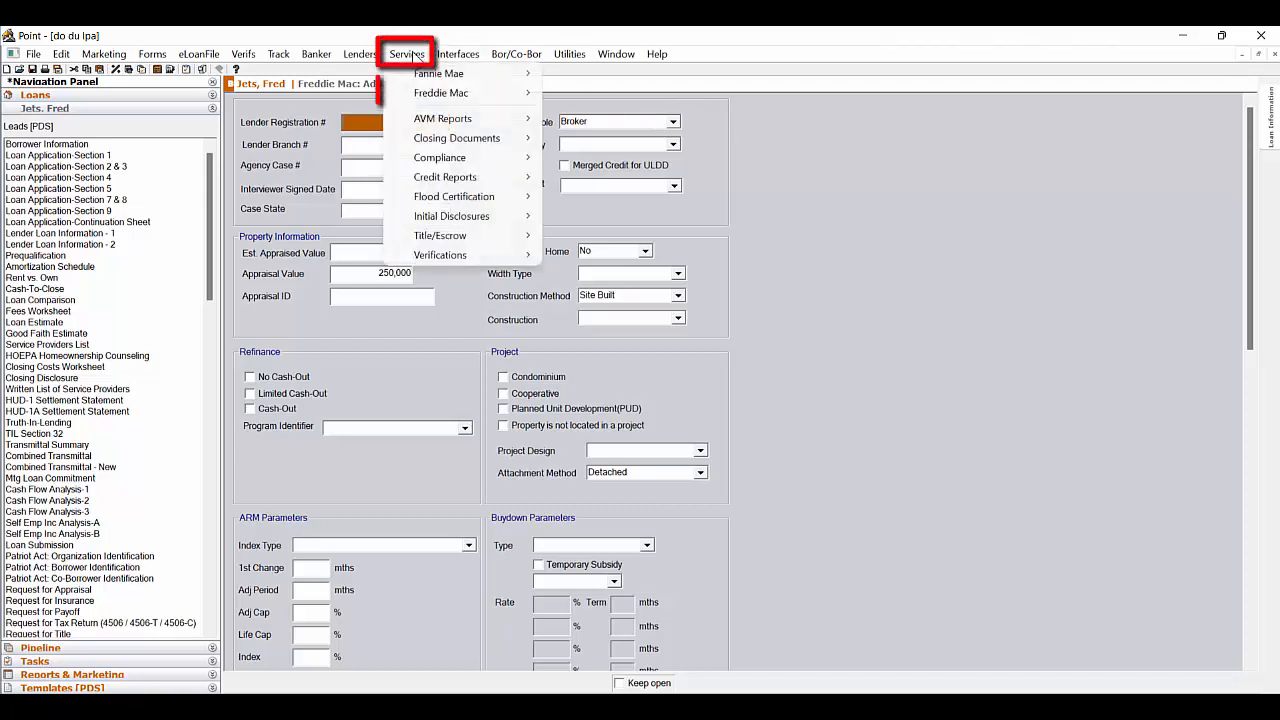
mouse_move(430, 95)
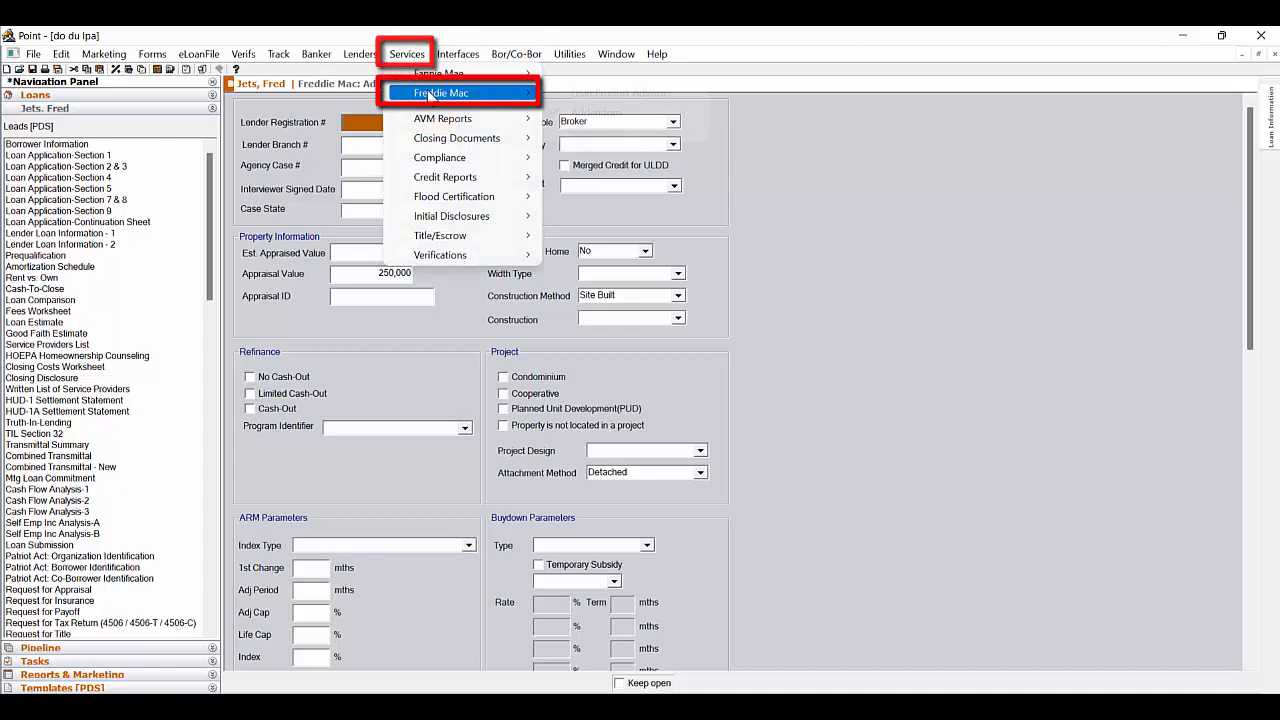
click(619, 95)
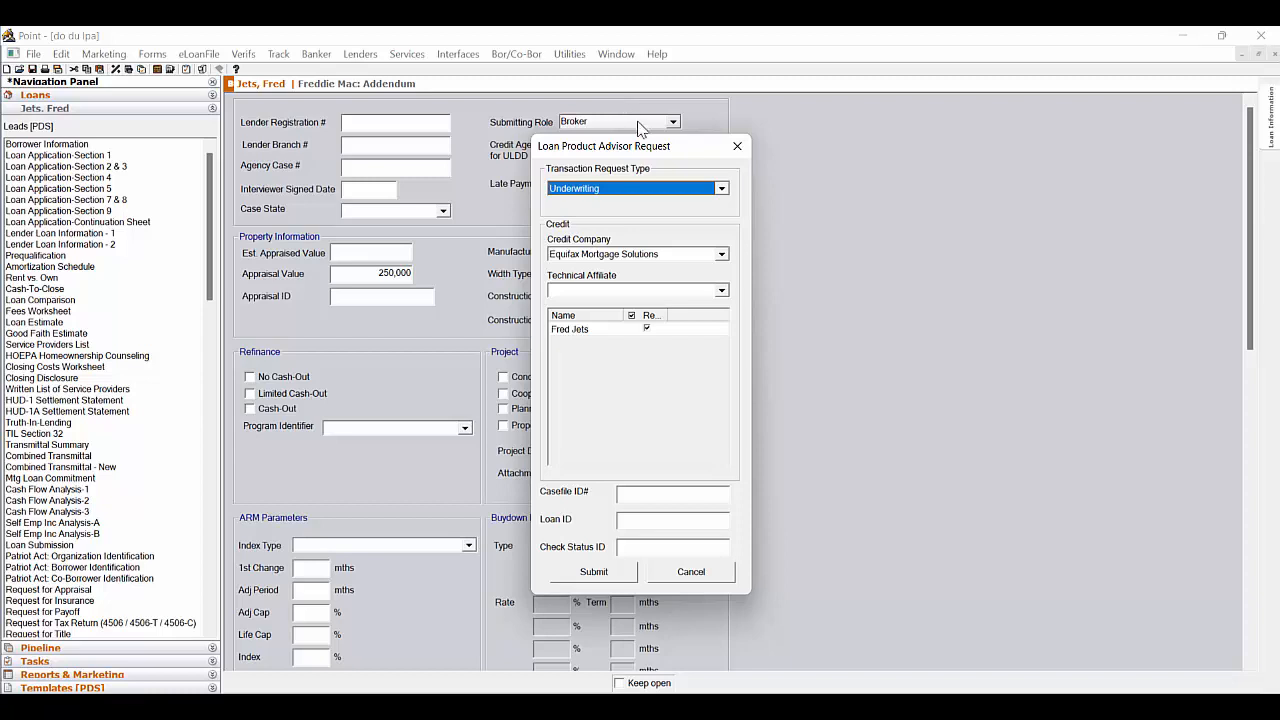
Set the transaction request type to Underwriting & Credit and the technical affiliate to Avantus, LLC, and cancel the request
click(721, 189)
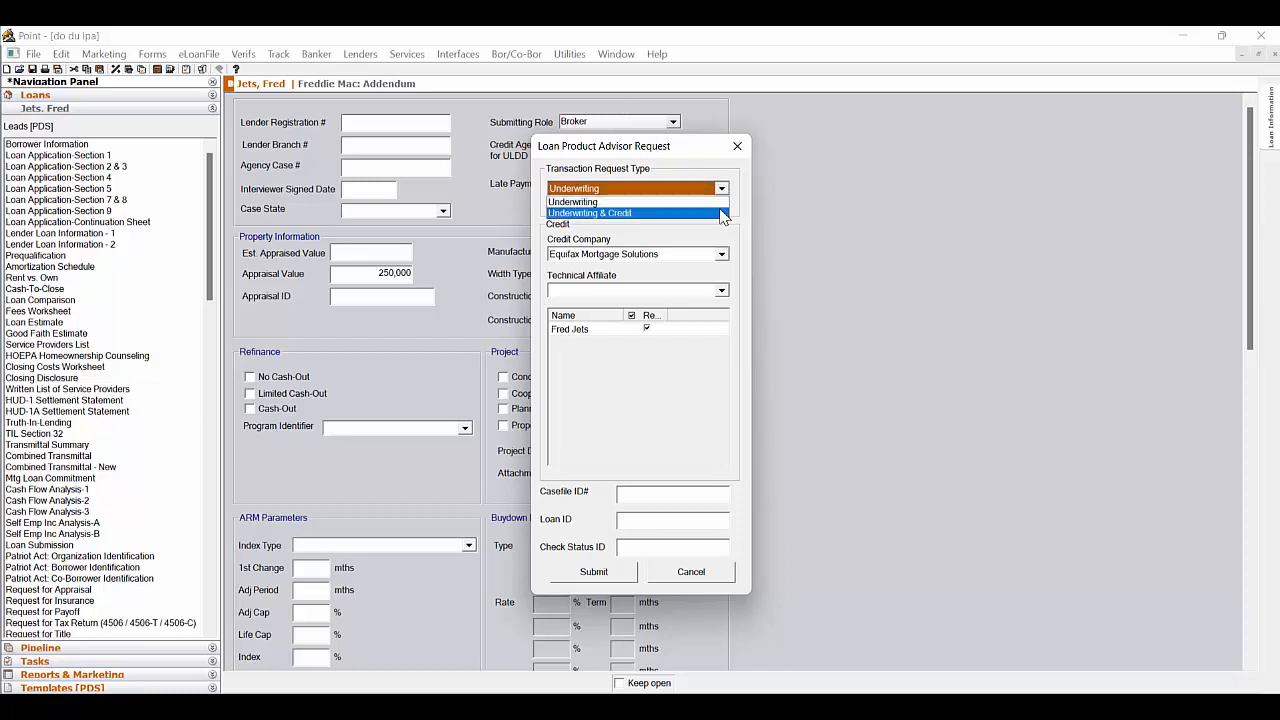
click(724, 213)
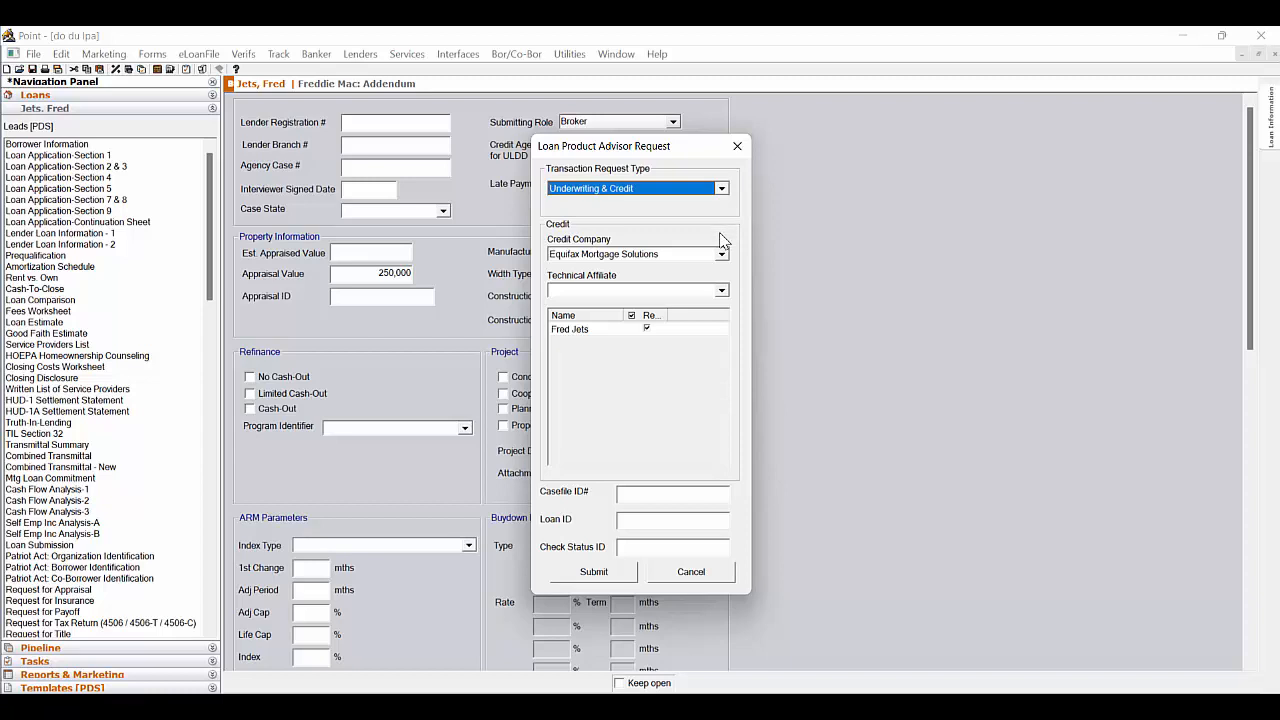
click(721, 290)
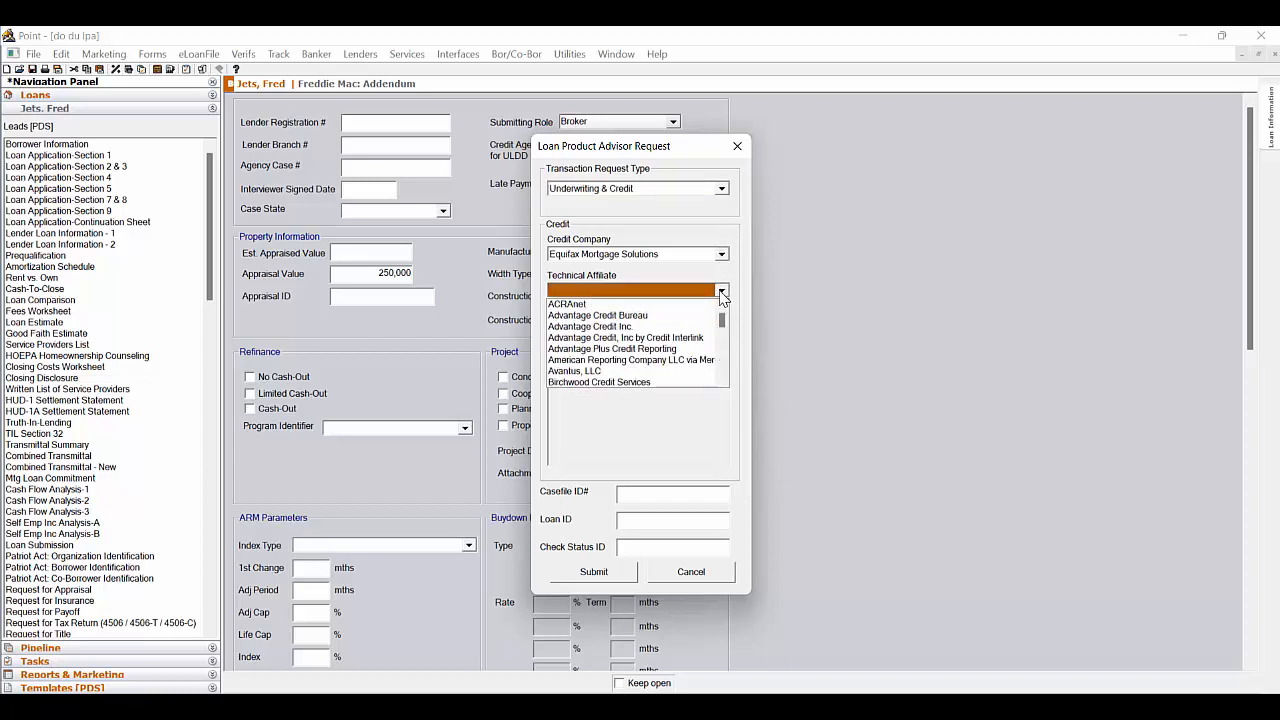
click(704, 371)
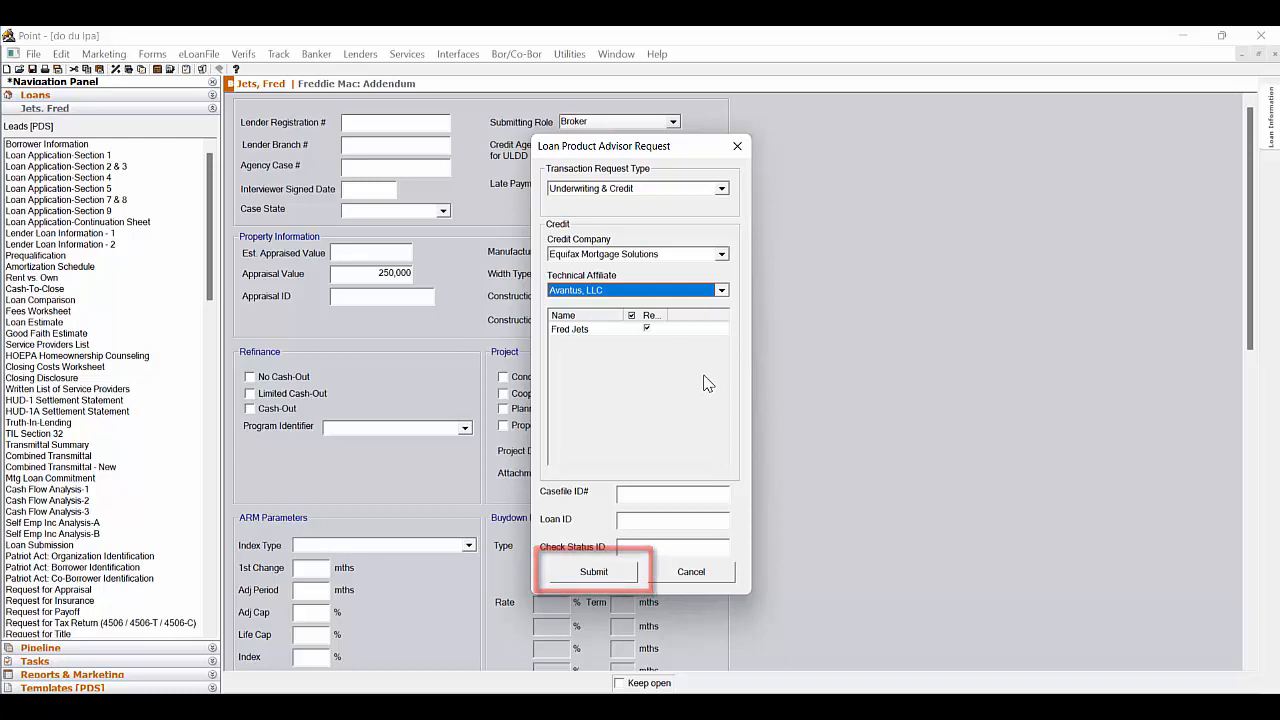
click(711, 580)
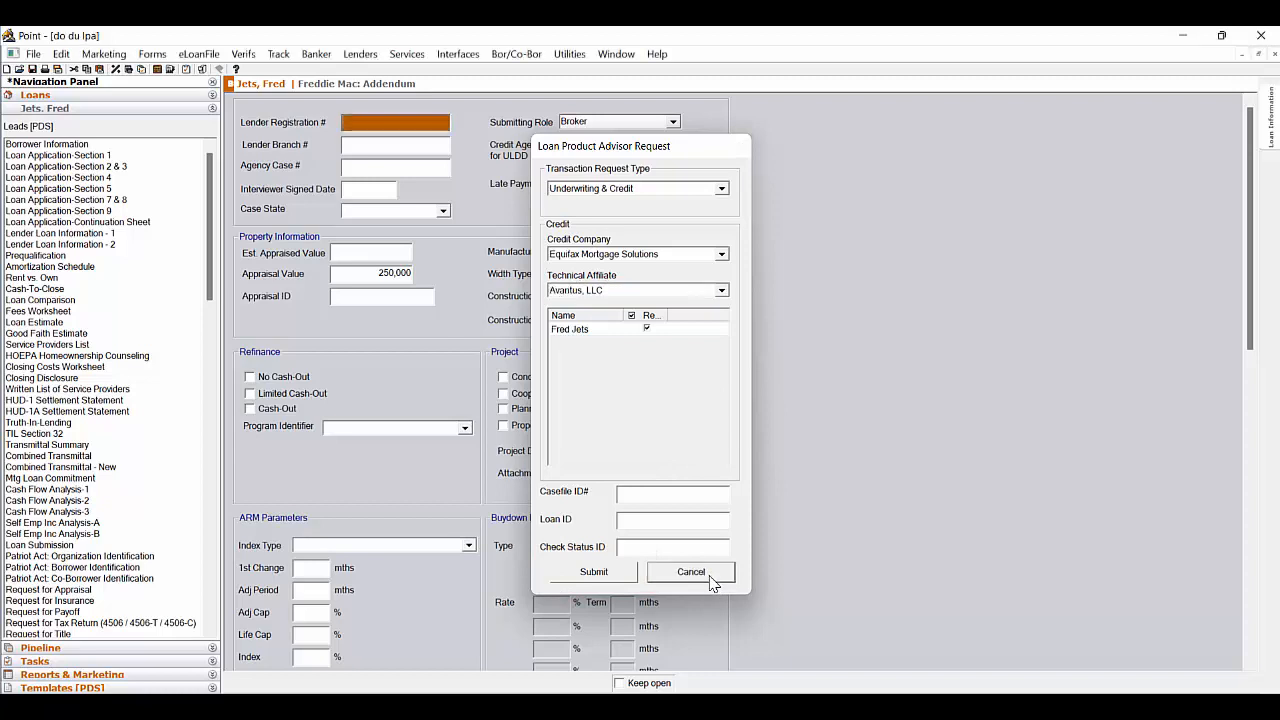